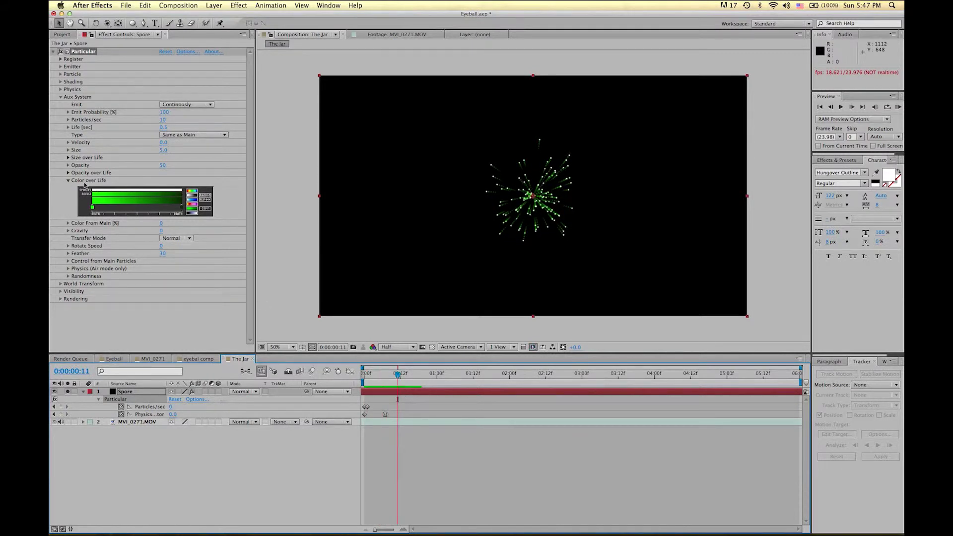
Step: Set the Aux System to 74 particles per second with a life of 8 seconds, and preview the burst
click(69, 180)
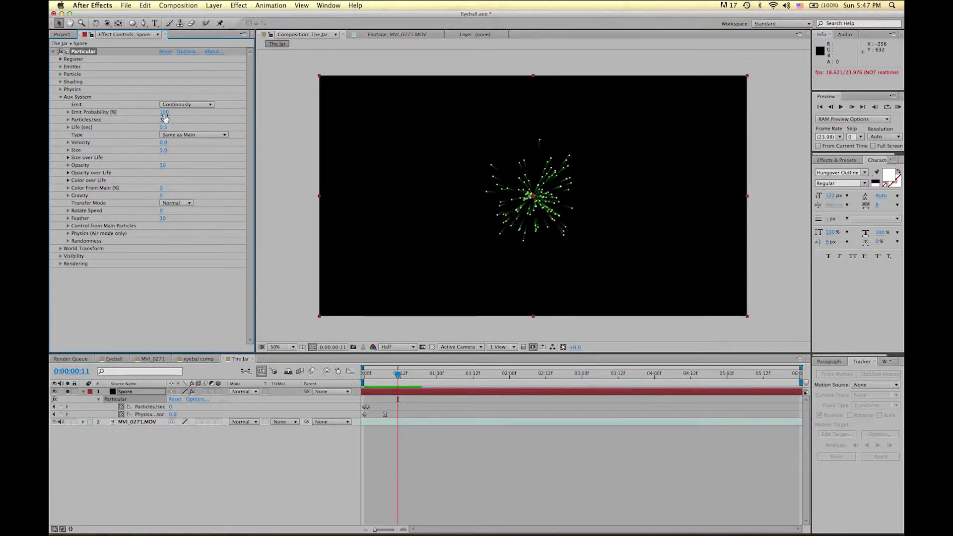
drag(164, 117, 172, 117)
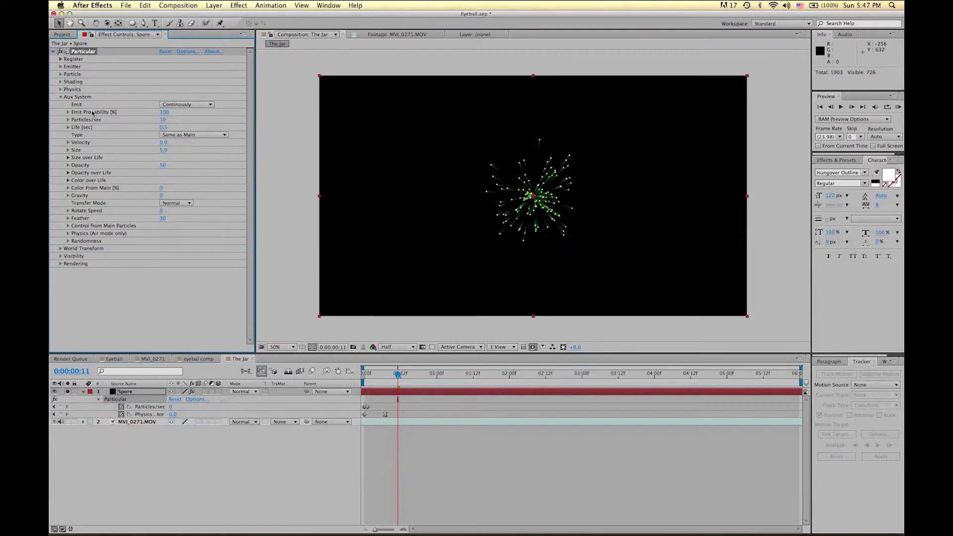
drag(164, 120, 220, 136)
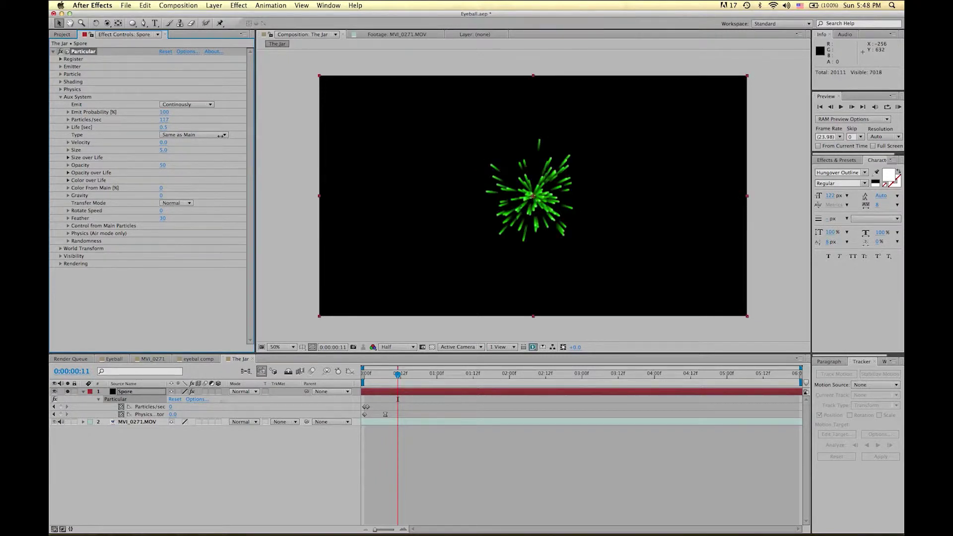
drag(196, 134, 221, 137)
drag(185, 129, 143, 138)
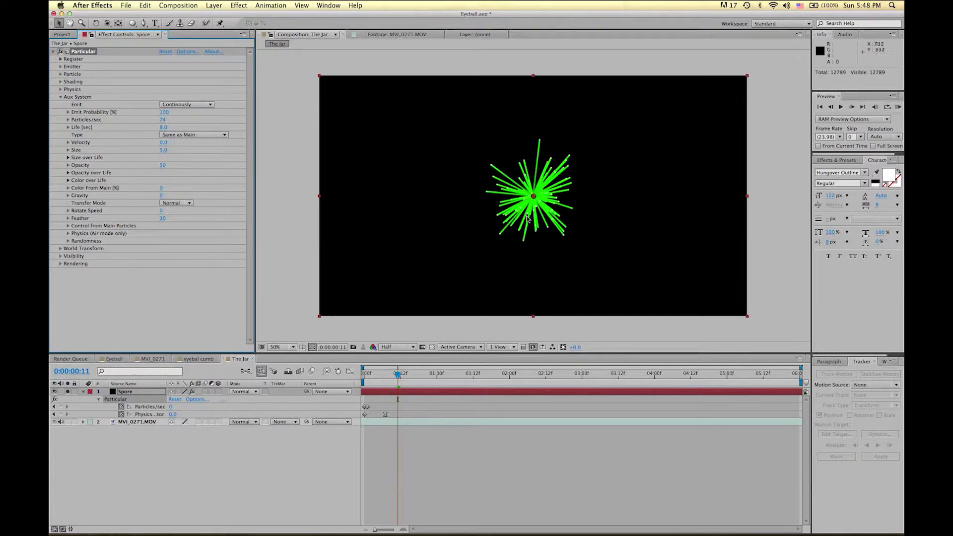
click(376, 376)
key(KP_0)
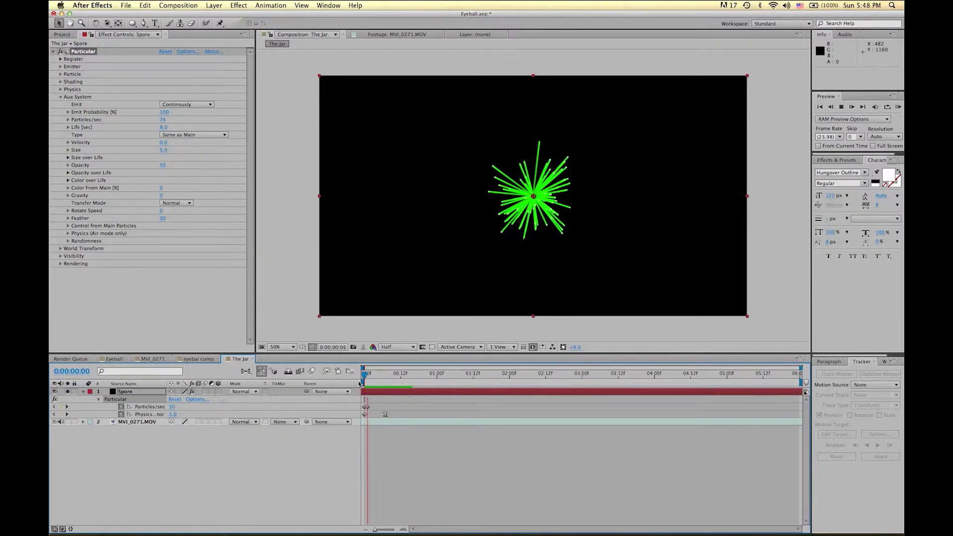
Step: Try scaling the Spore layer from its corner in the composition, and undo the scaling
drag(319, 318, 77, 534)
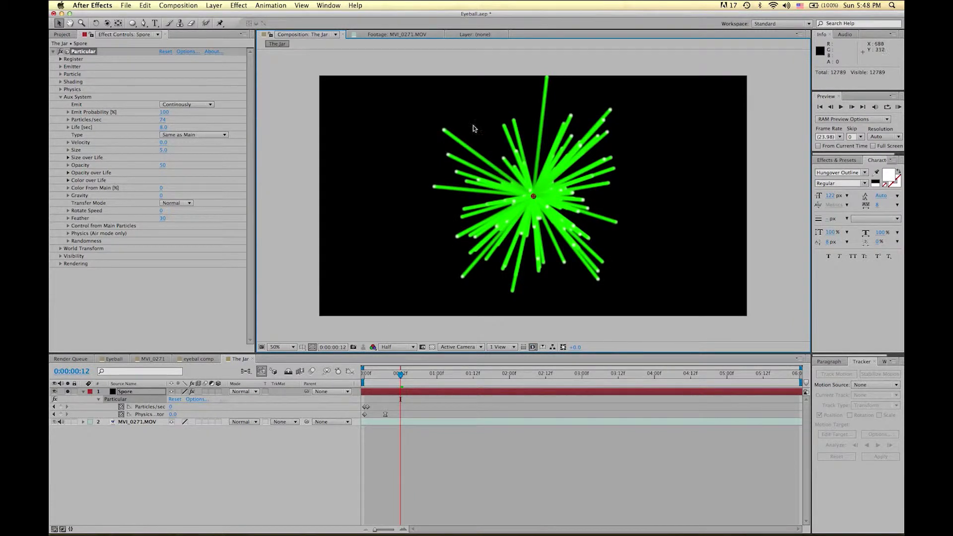
key(super+z)
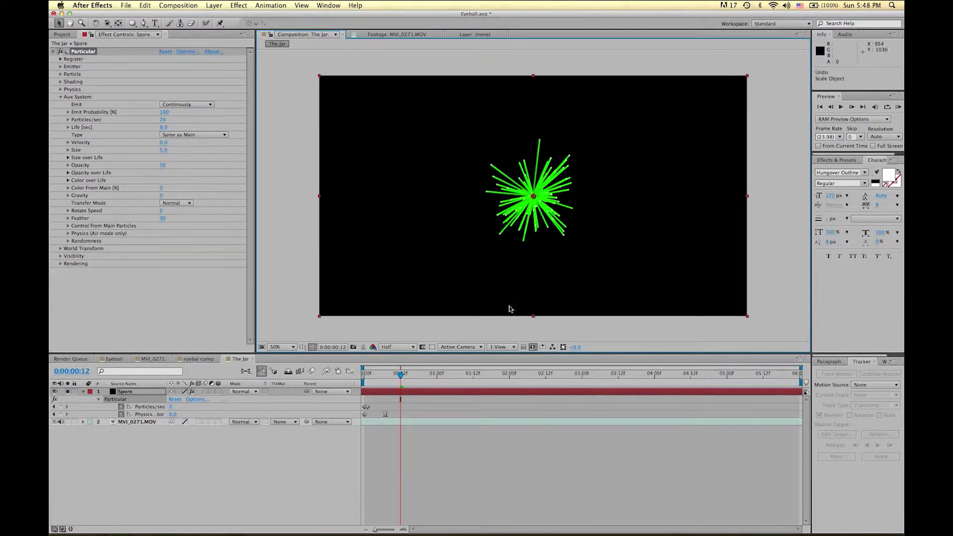
Step: Set the emitter's velocity to 170 and return the timeline to the first frame
drag(388, 384, 385, 384)
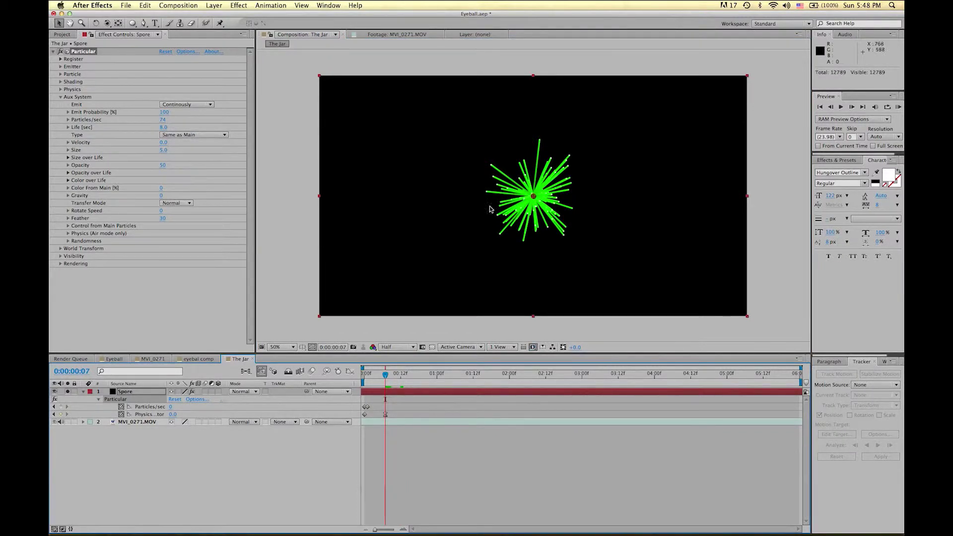
click(61, 66)
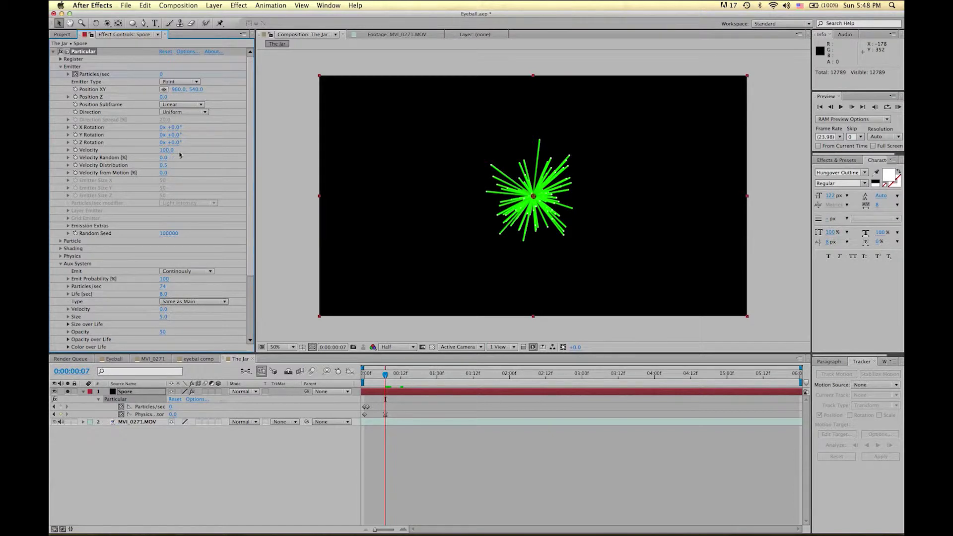
mouse_move(190, 153)
mouse_down()
mouse_move(199, 153)
mouse_move(164, 157)
mouse_move(177, 157)
mouse_up()
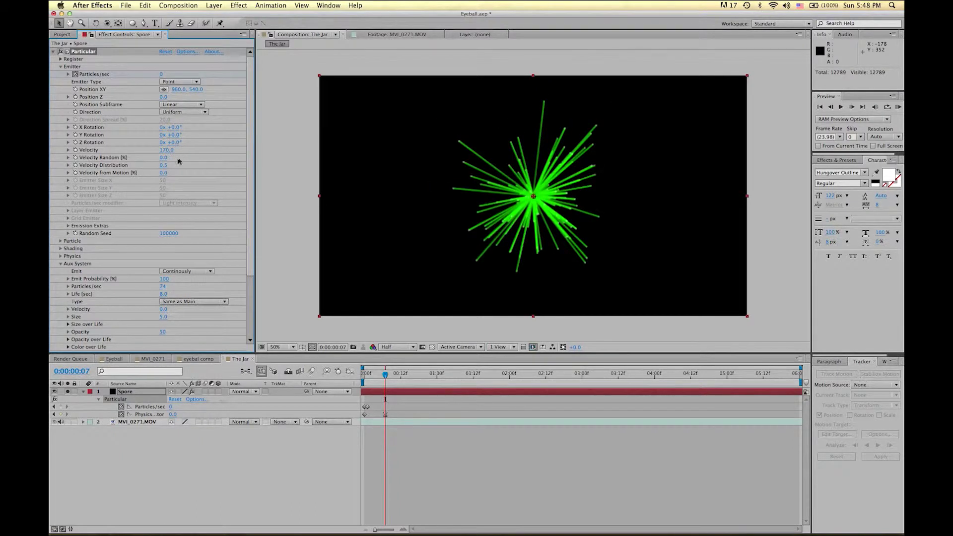
drag(385, 374, 339, 392)
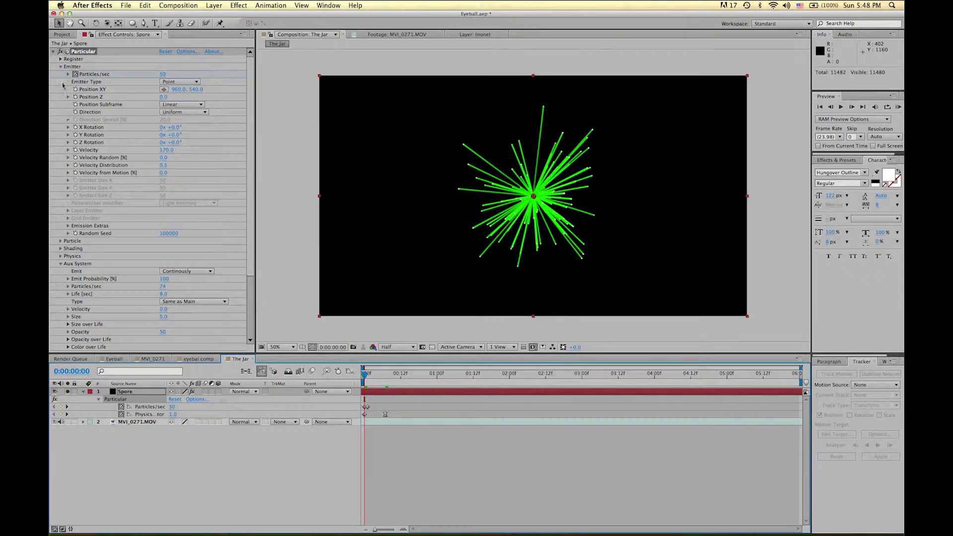
click(60, 67)
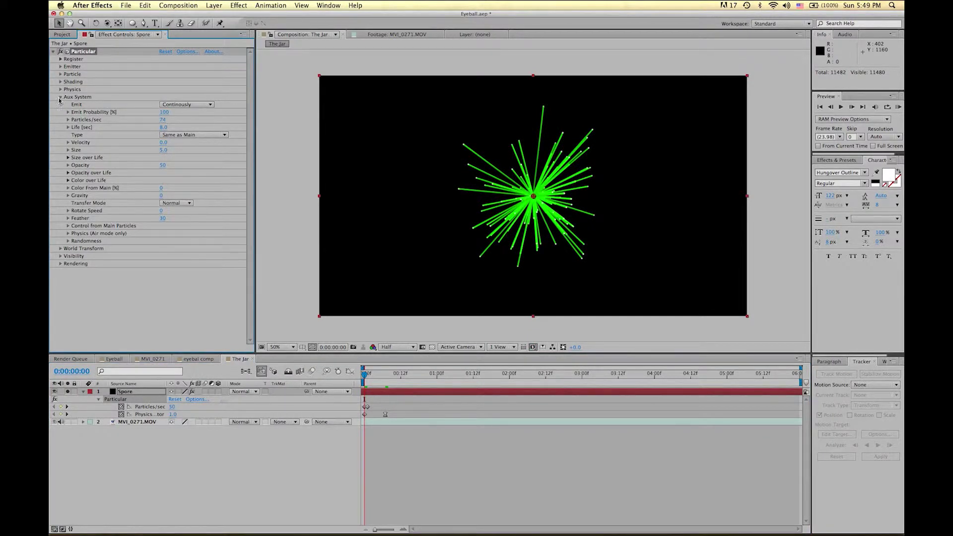
Step: Make the Aux System's Color over Life gradient run from black to green, with the green stop about 20% along
click(68, 181)
mouse_move(182, 202)
mouse_down()
mouse_move(88, 211)
mouse_move(183, 209)
mouse_up()
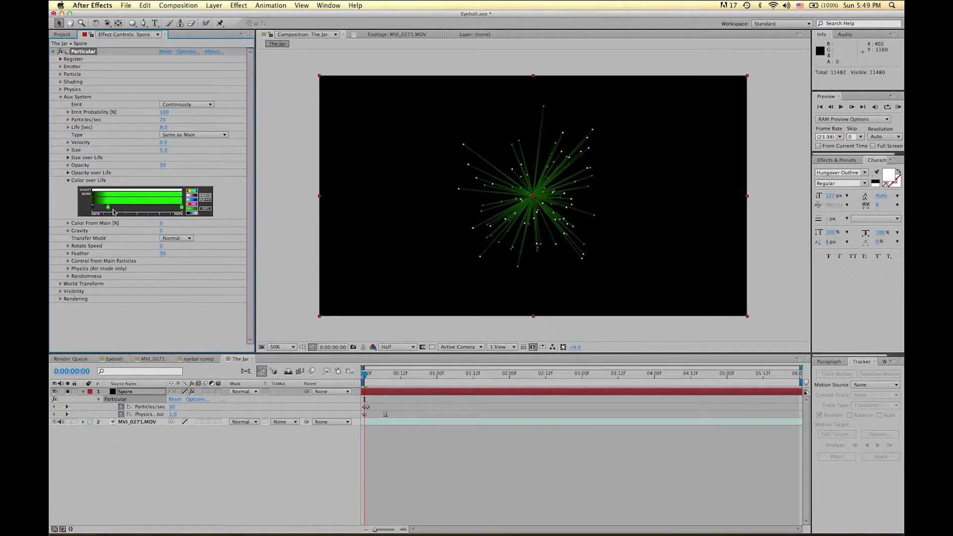
drag(184, 211, 103, 211)
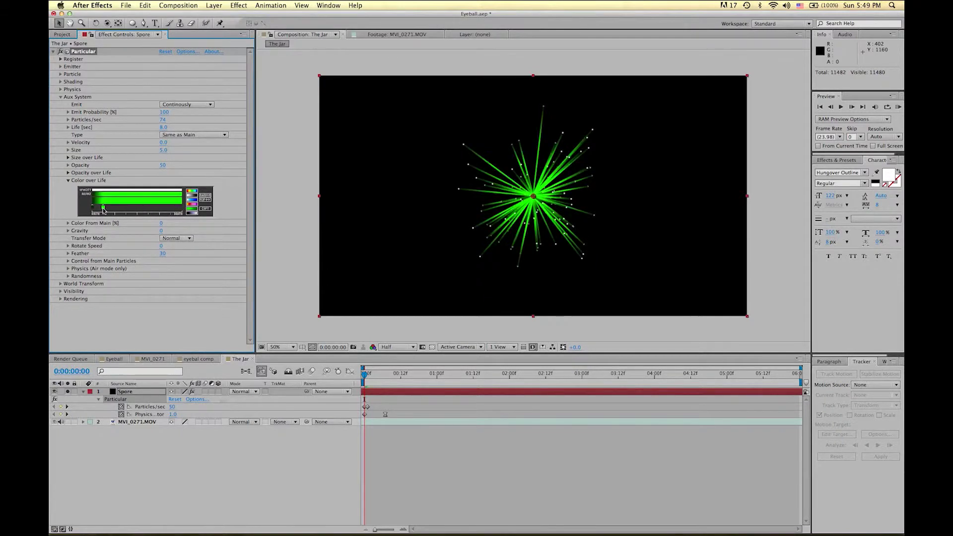
click(478, 464)
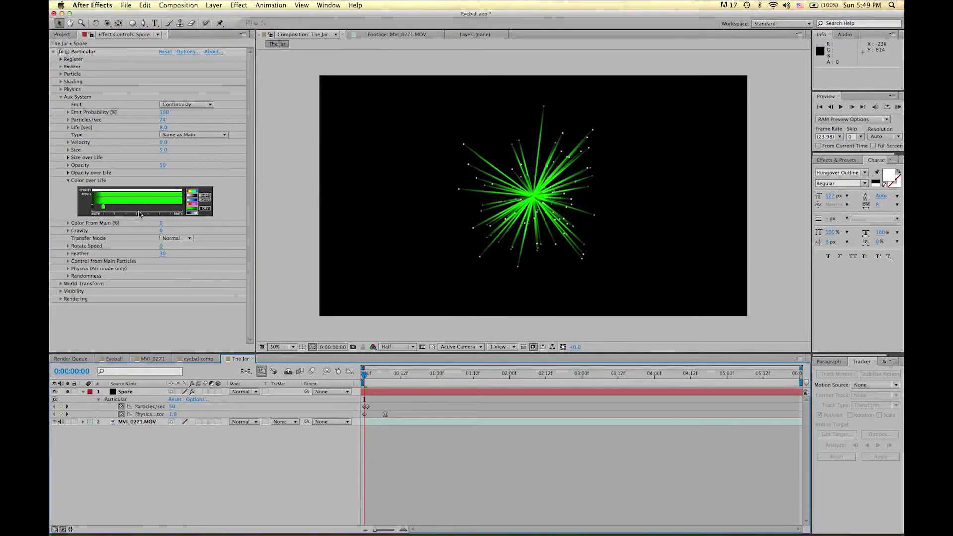
drag(105, 211, 111, 213)
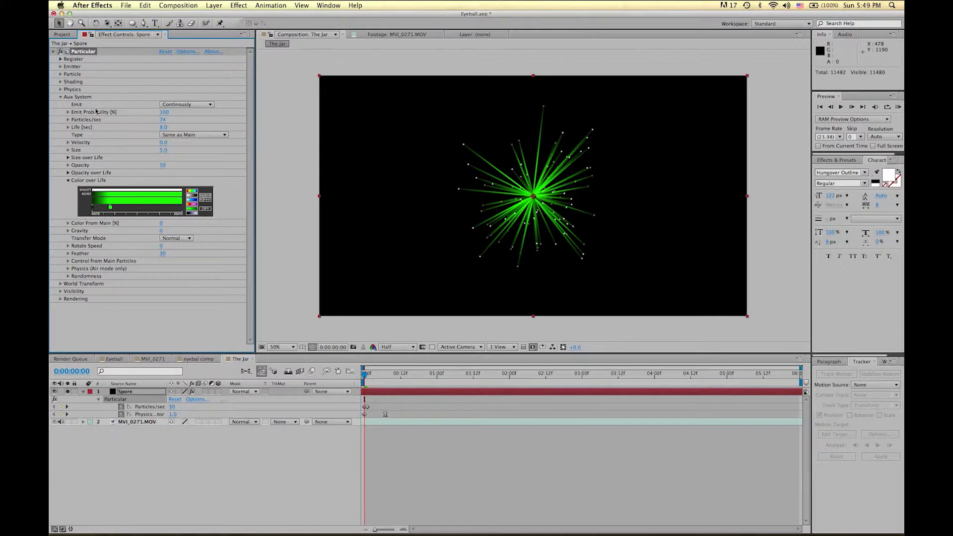
click(61, 98)
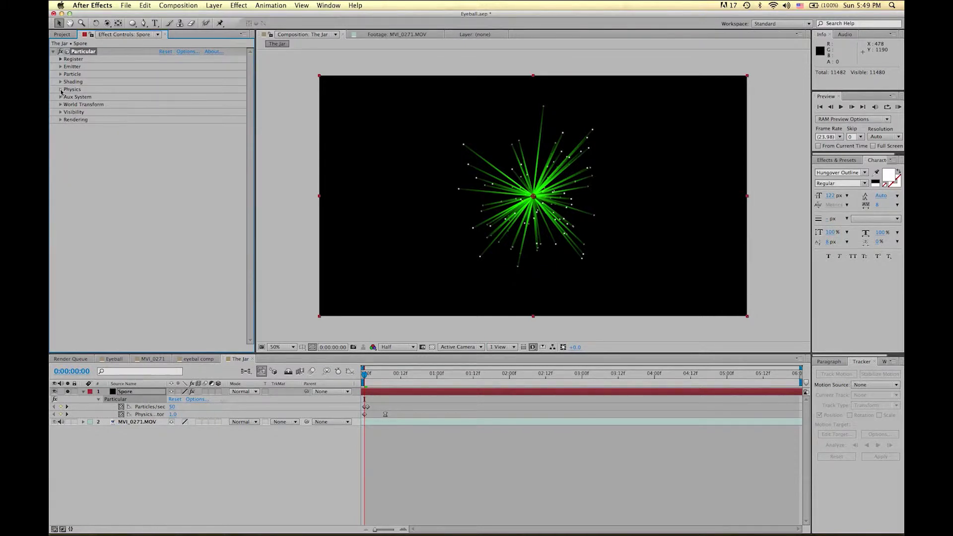
Step: Set the main particle size to 0 and play back the remaining streaks
click(61, 74)
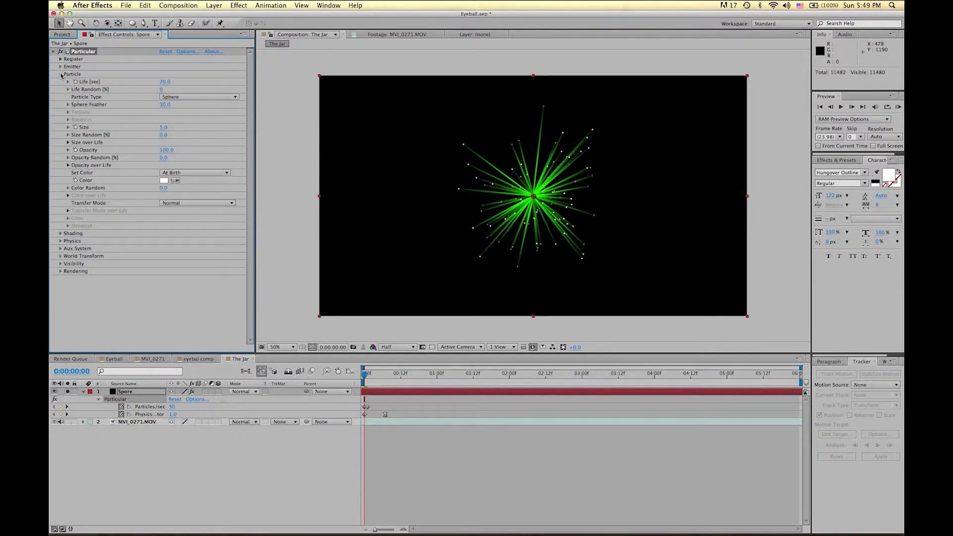
click(169, 128)
text(0)
key(Return)
click(517, 446)
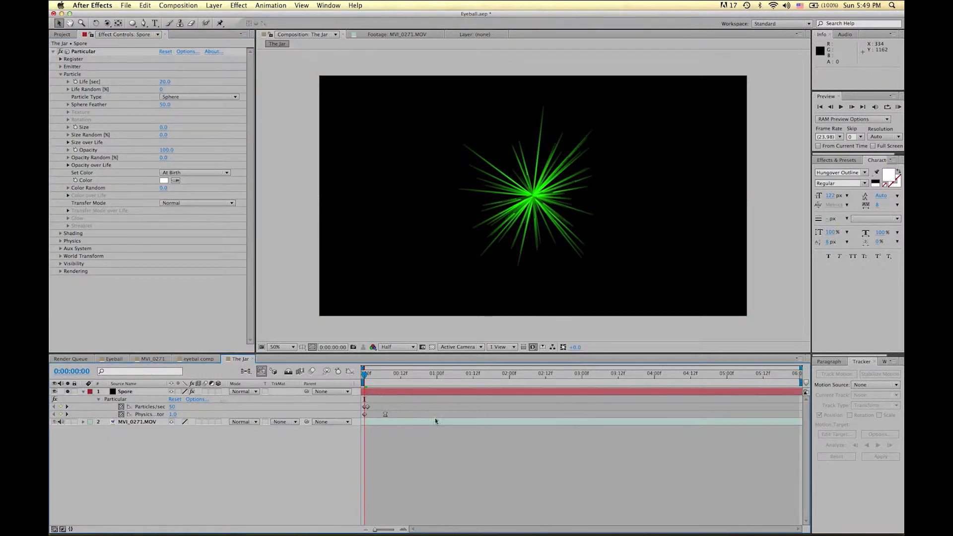
key(space)
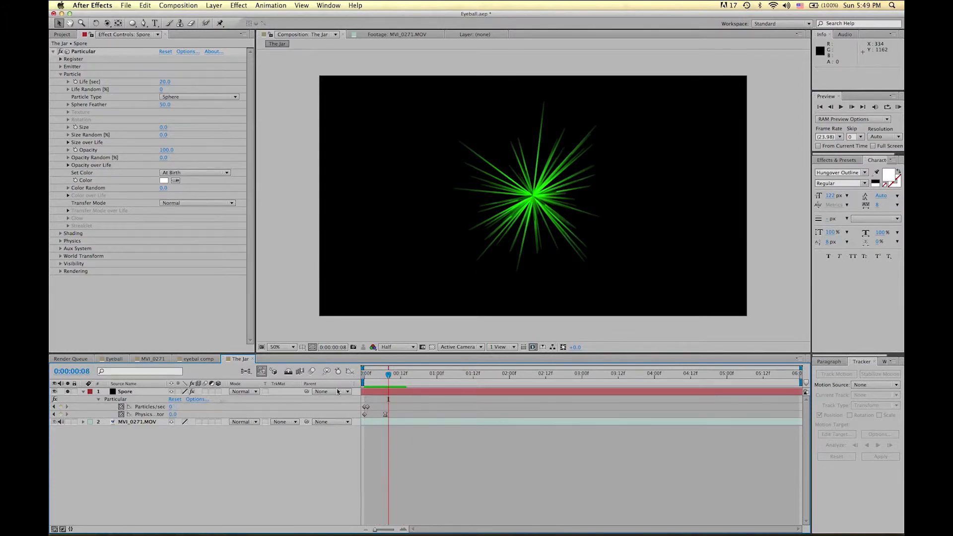
click(61, 74)
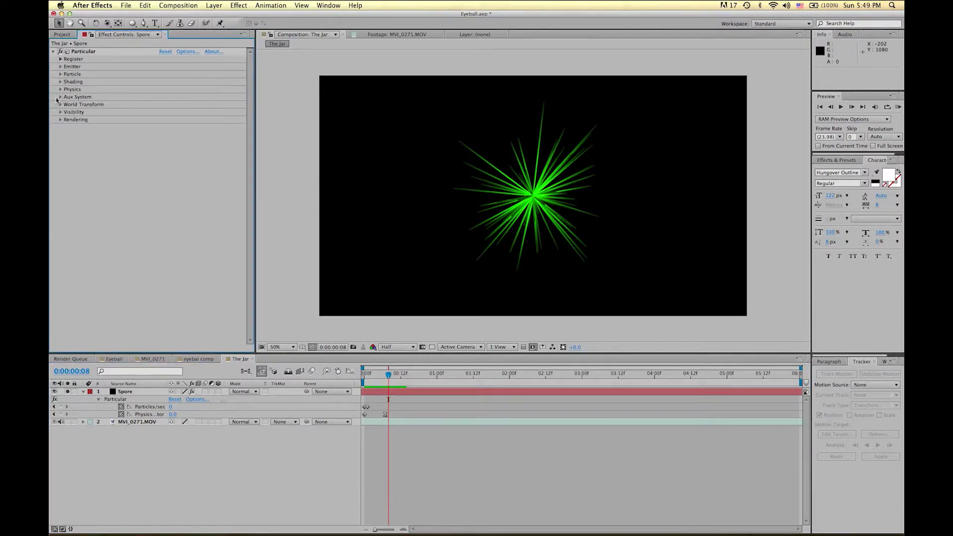
Step: Set the Affect Position of the air turbulence field in Physics to 125
click(60, 90)
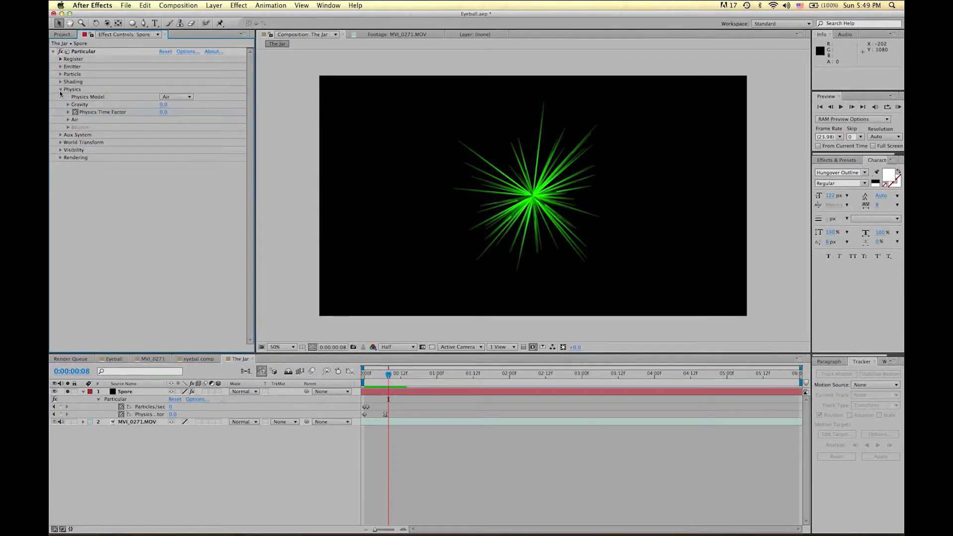
click(69, 120)
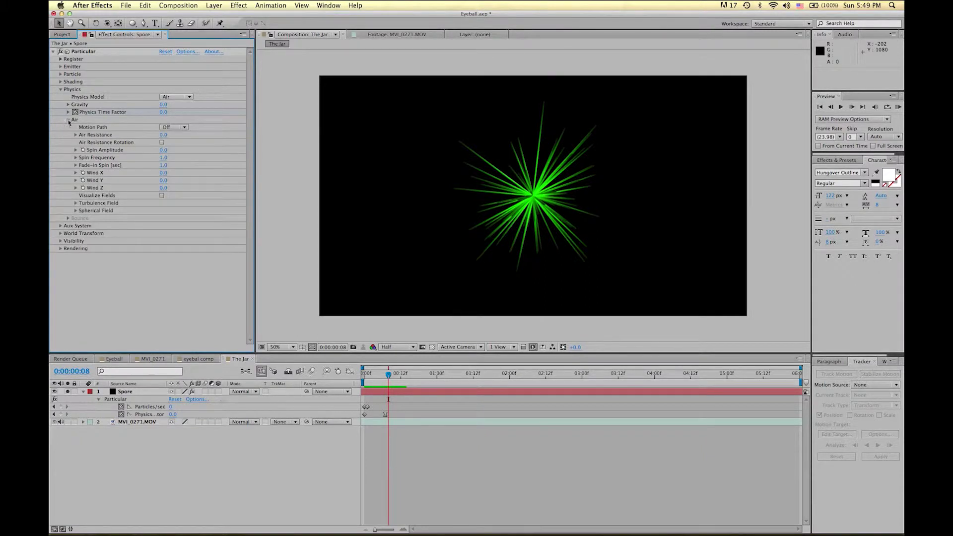
click(76, 204)
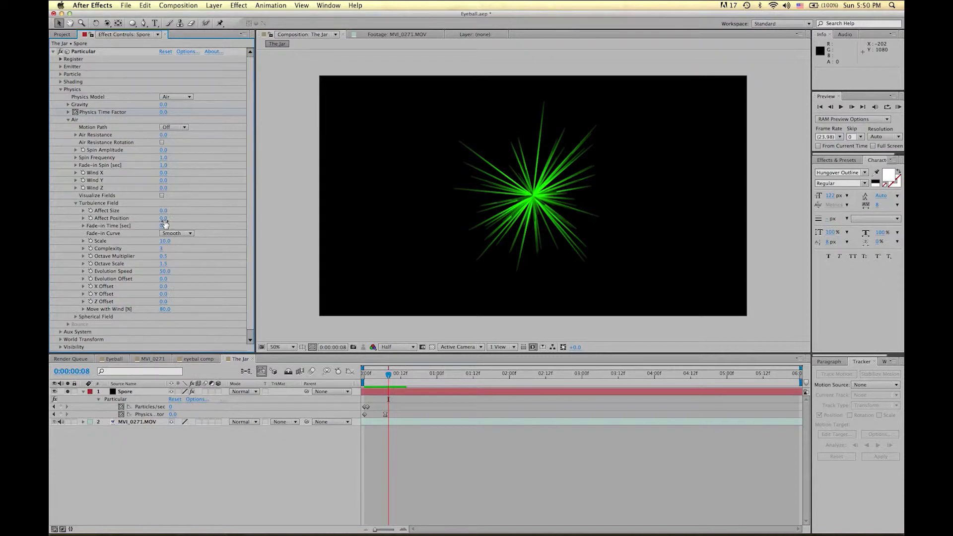
drag(163, 218, 194, 223)
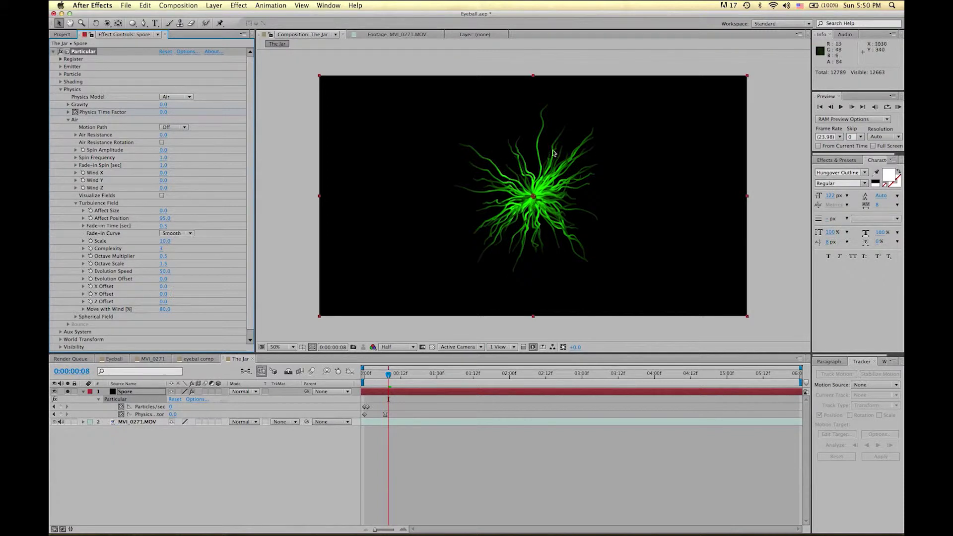
drag(164, 218, 339, 239)
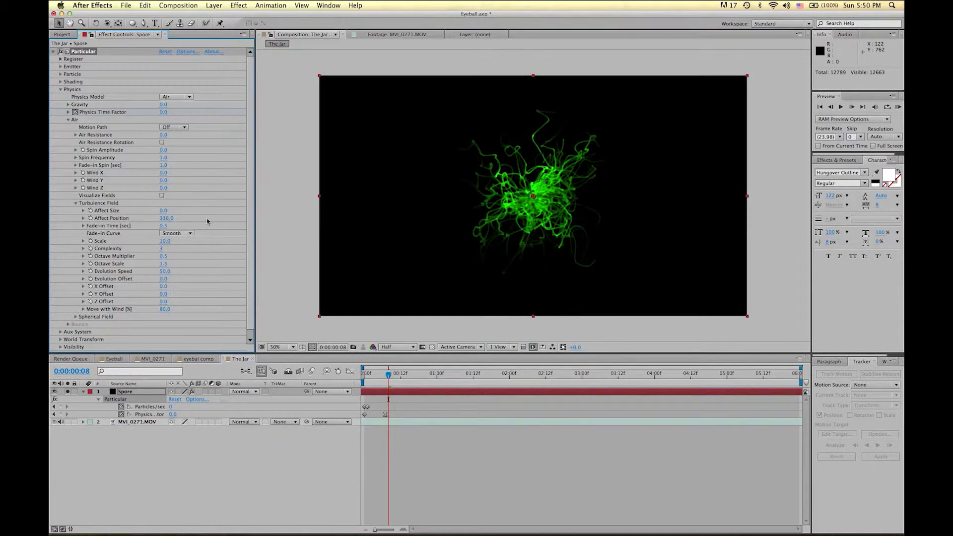
click(168, 219)
text(336100)
key(Return)
click(165, 219)
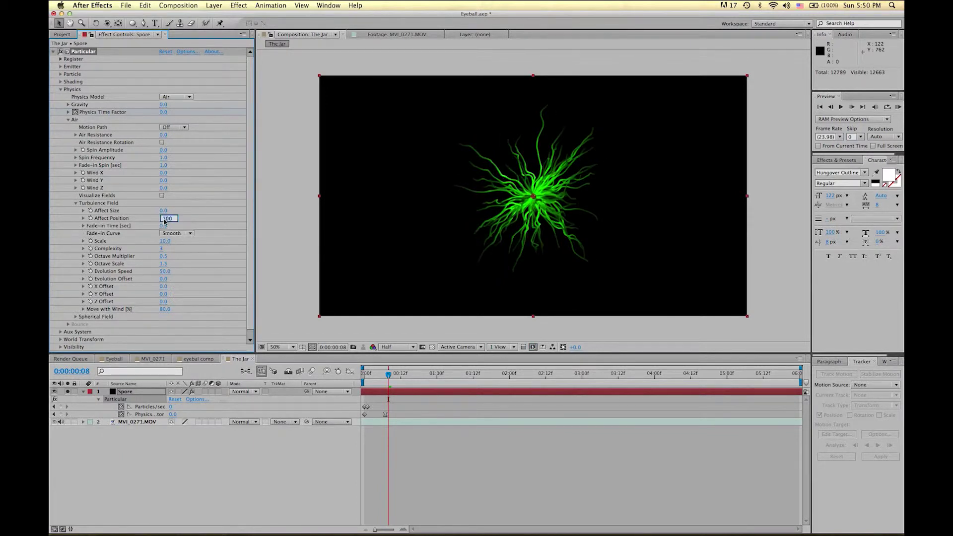
key(Return)
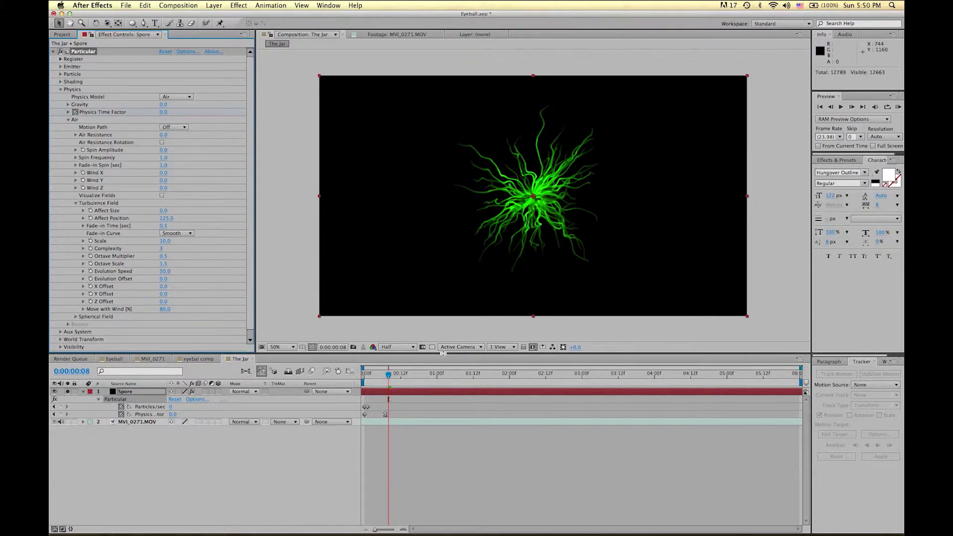
Step: Preview the wavy tendril growth from the first frame
drag(386, 375, 363, 376)
key(space)
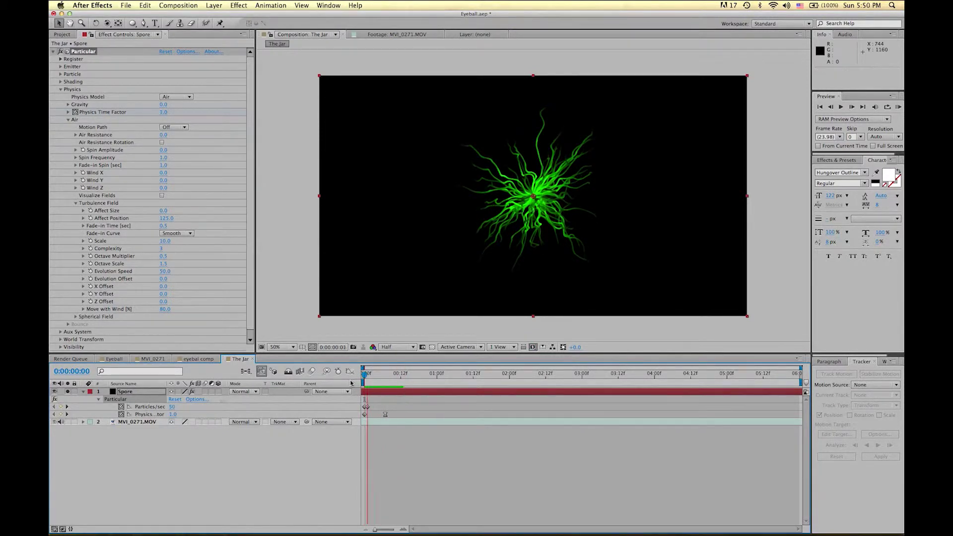
click(396, 378)
drag(396, 380, 352, 388)
key(space)
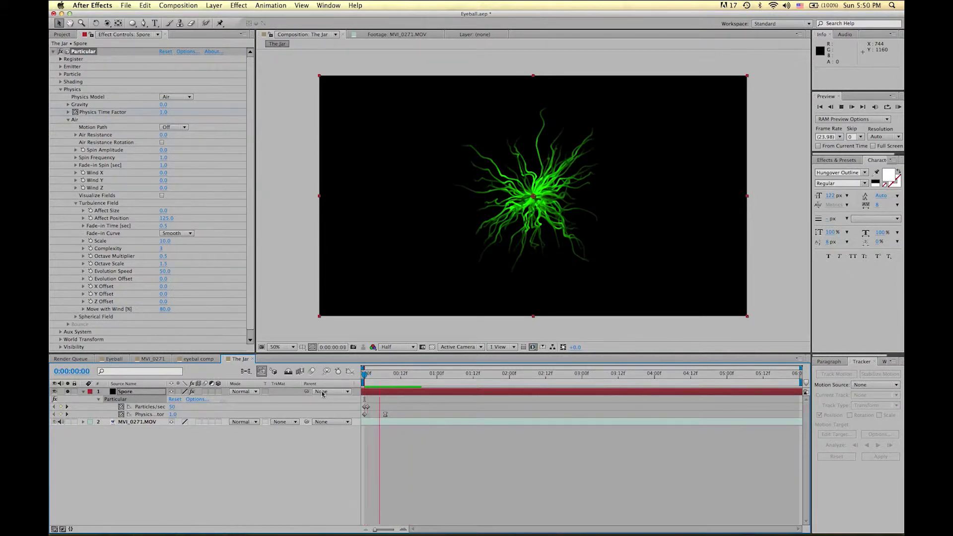
Step: Try moving the second Physics Time Factor keyframe to about 0:00:01:22, preview the timing, and undo the move
key(Page_Up)
key(Page_Up)
key(Page_Up)
key(Page_Up)
key(Page_Up)
key(Page_Up)
key(Page_Up)
key(Page_Up)
key(Page_Up)
drag(386, 417, 402, 423)
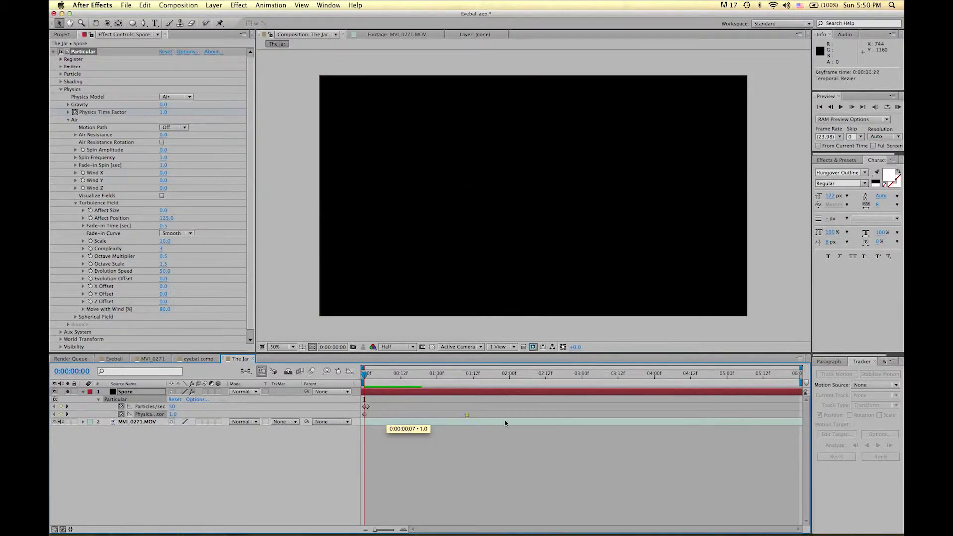
drag(505, 420, 506, 422)
key(space)
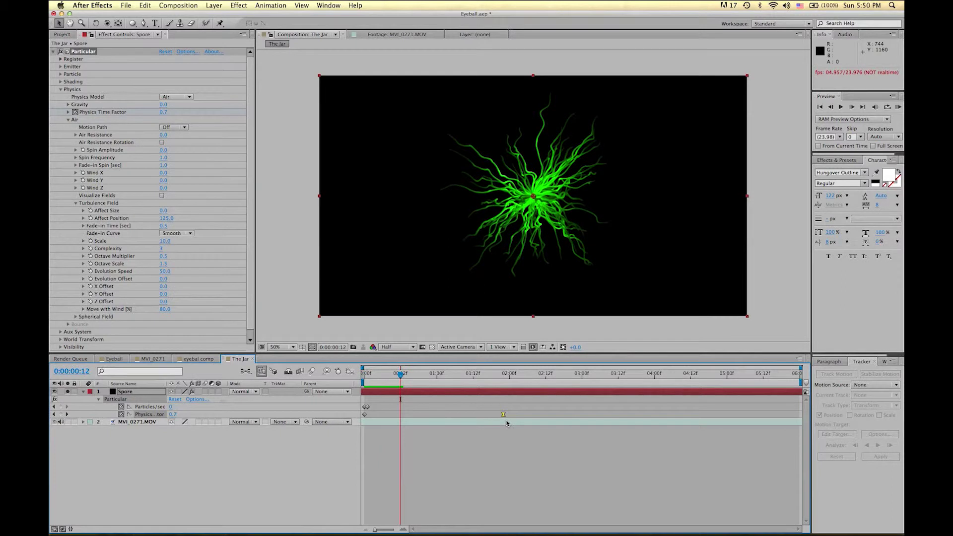
key(ctrl+z)
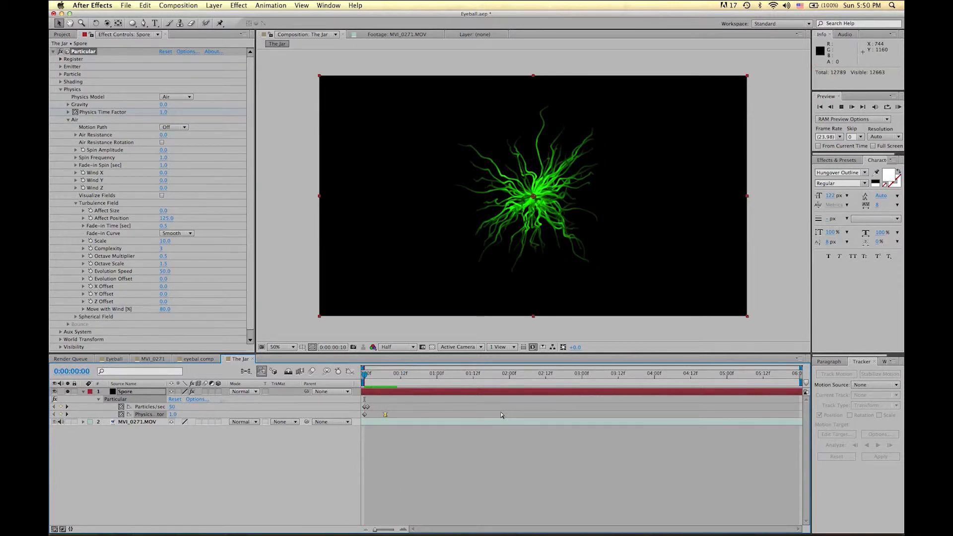
Step: Preview the tendril animation again with the original Physics Time Factor keyframe timing
click(390, 379)
key(KP_0)
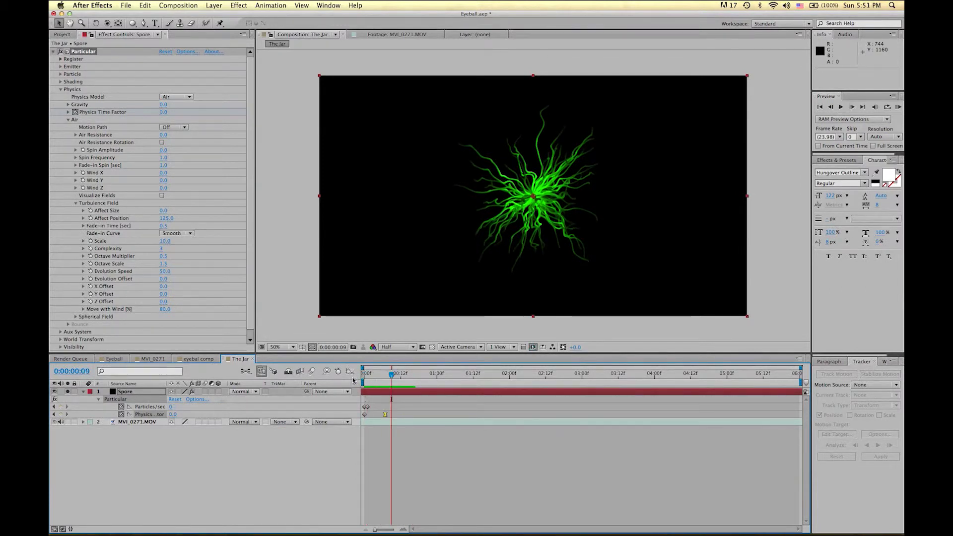
key(space)
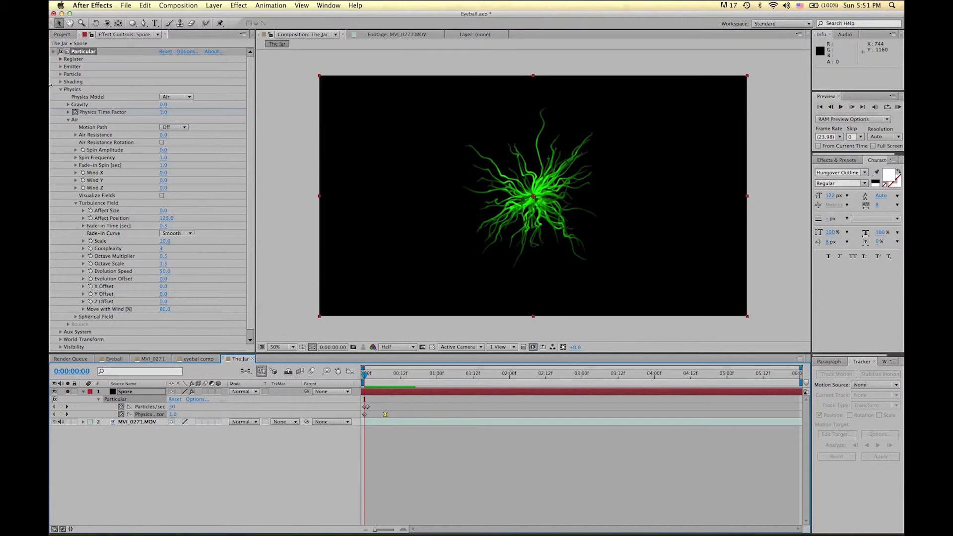
Step: Preview the tendril animation with the Particular controls collapsed and return the current time to 0:00:00:07
click(53, 51)
key(space)
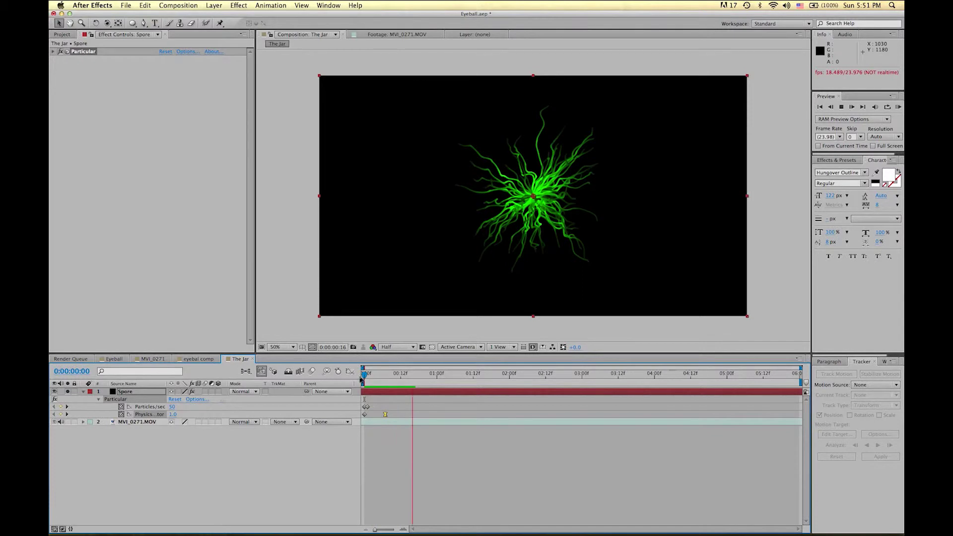
click(375, 376)
mouse_move(376, 376)
mouse_down()
mouse_move(365, 376)
mouse_move(385, 375)
mouse_up()
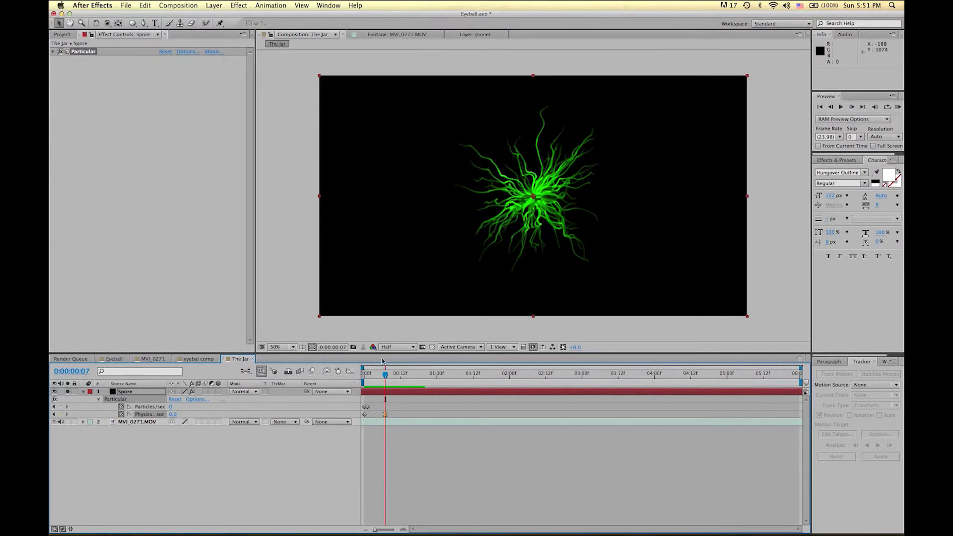
Step: Create a two-node 35mm camera layer named camy and collapse the Spore layer's properties
click(213, 5)
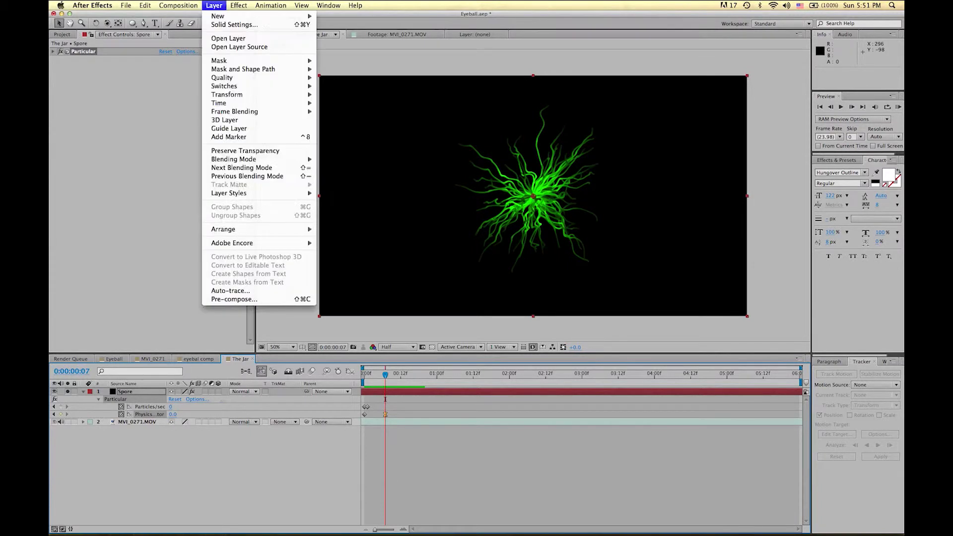
mouse_move(223, 15)
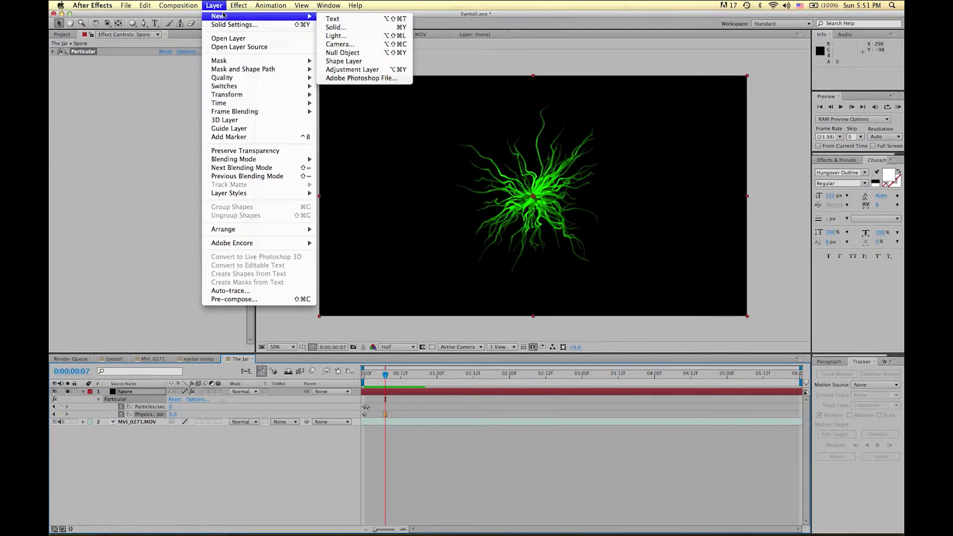
click(350, 47)
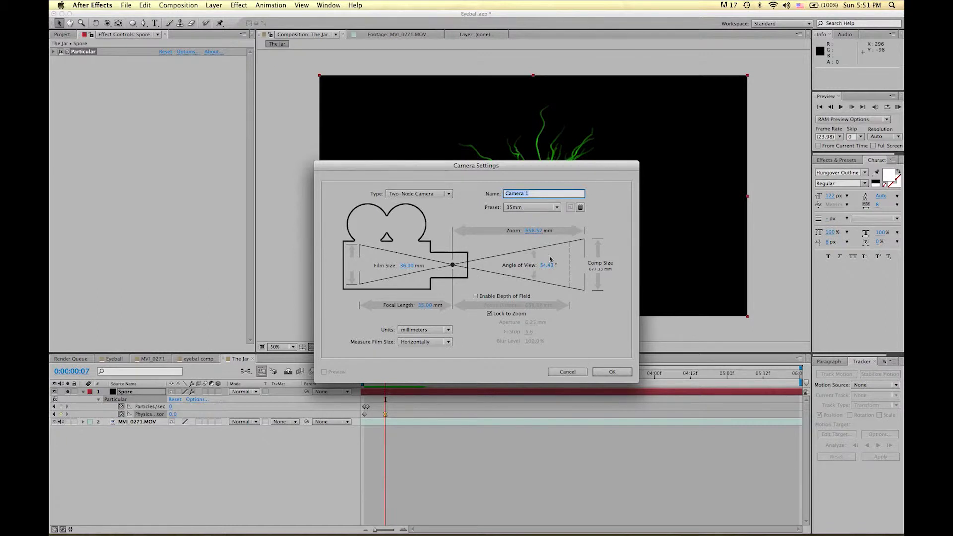
text(camy)
click(623, 372)
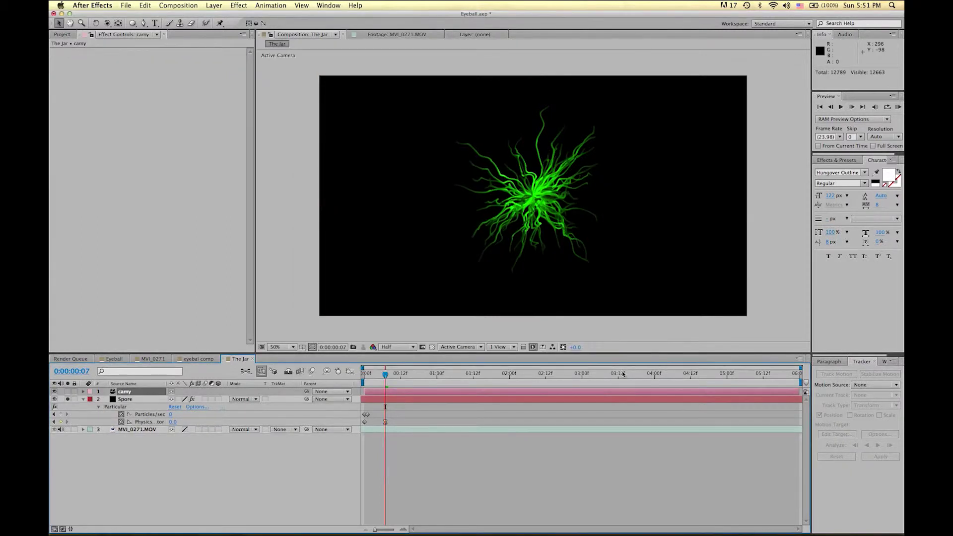
click(84, 399)
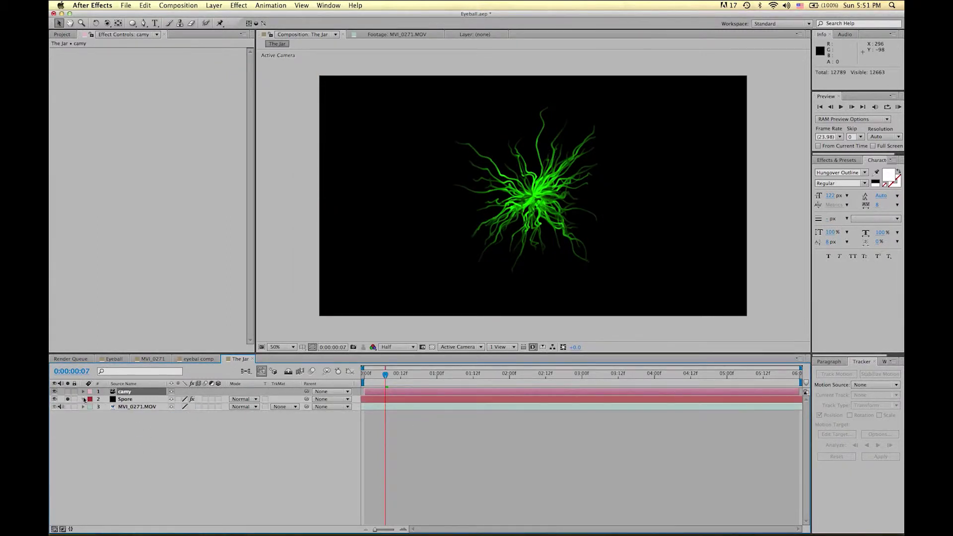
Step: Try orbiting the camy camera around the spore with the Orbit Camera Tool and restore its original view
click(123, 400)
click(125, 392)
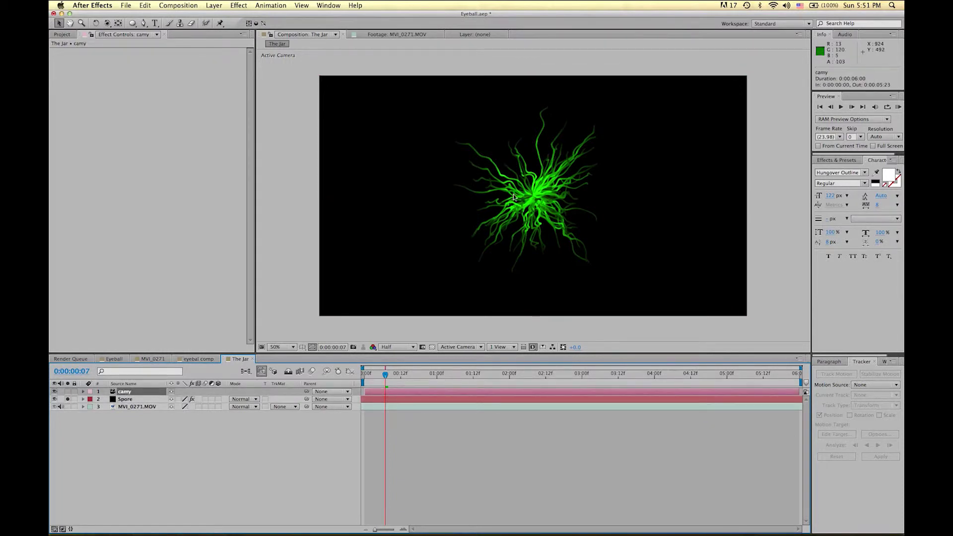
click(108, 23)
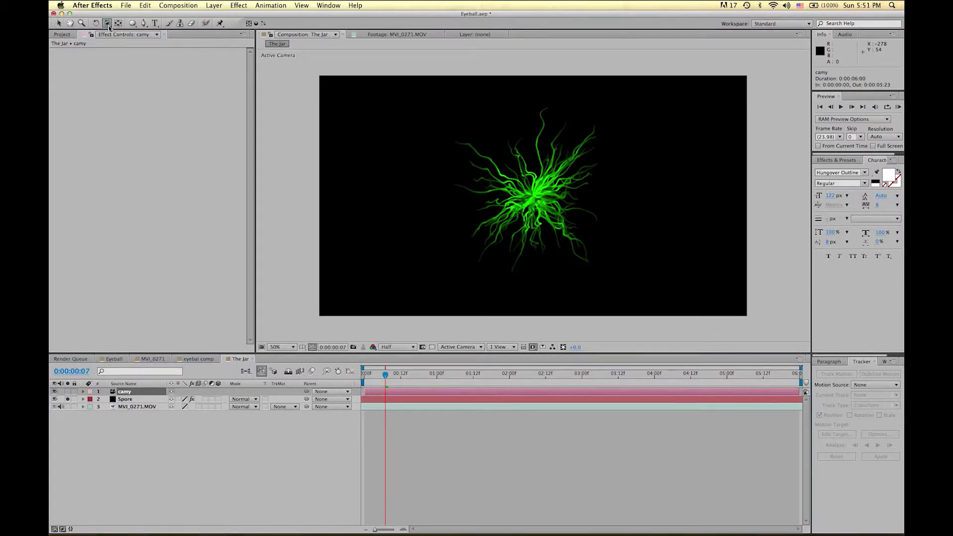
click(109, 26)
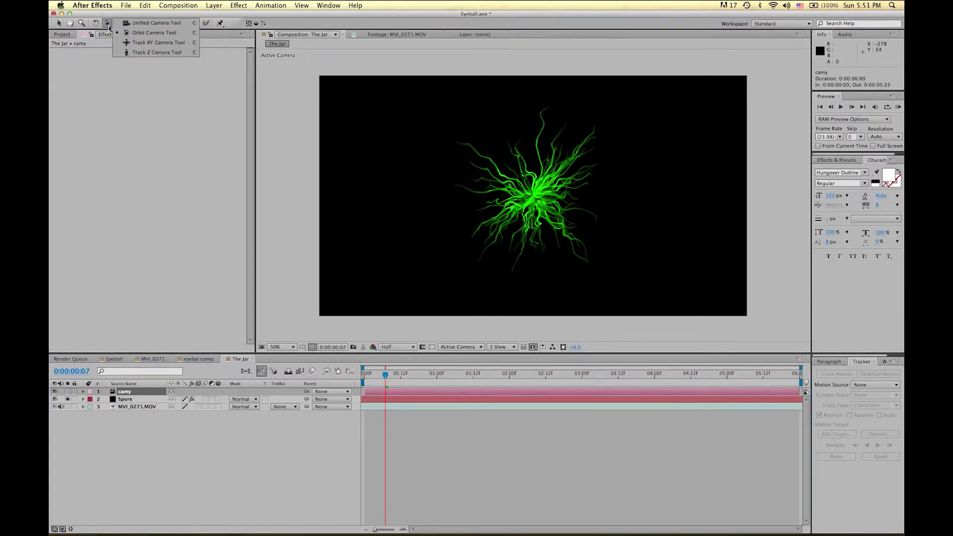
click(139, 33)
drag(520, 221, 432, 202)
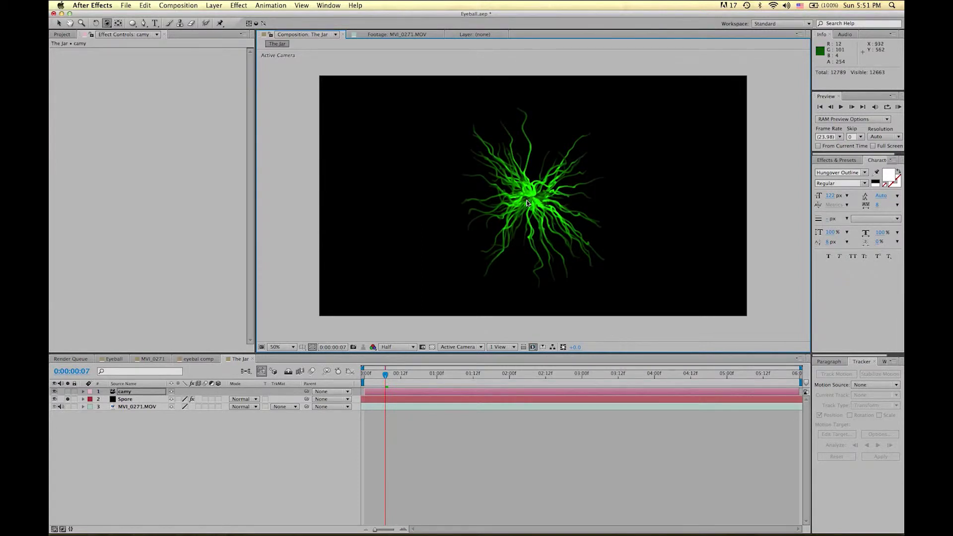
key(Delete)
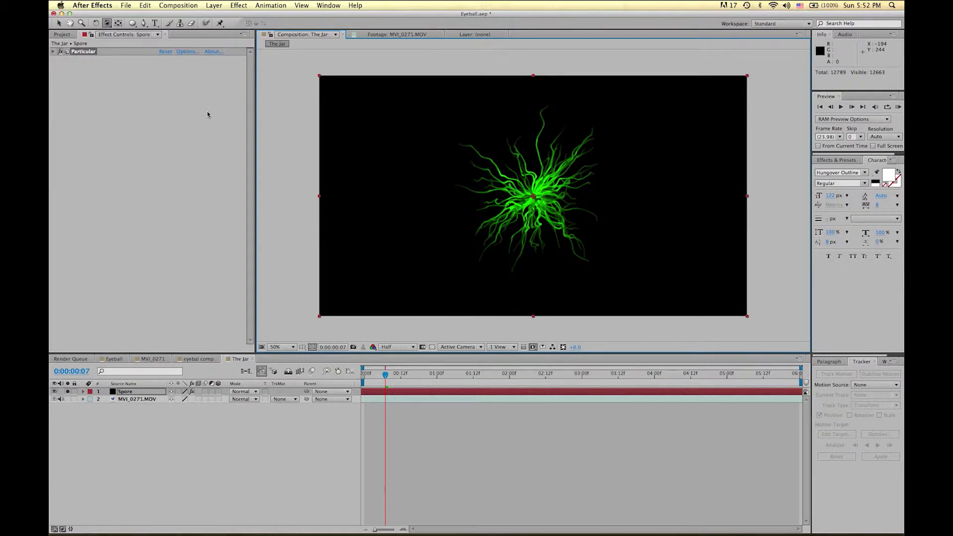
key(super+z)
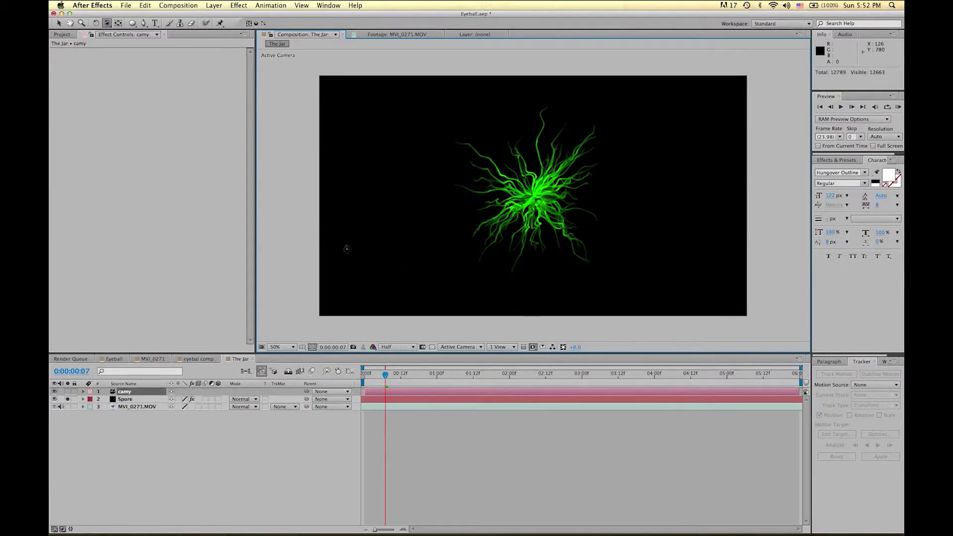
click(59, 23)
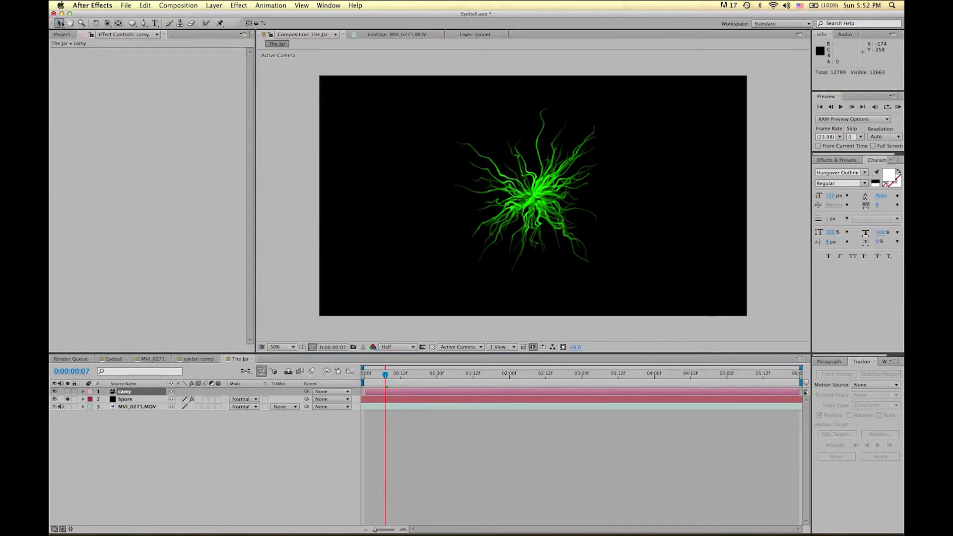
Step: Move the current time to 0:00:00:03 in The Jar composition
drag(386, 375, 361, 380)
key(Page_Down)
key(Page_Down)
key(Page_Down)
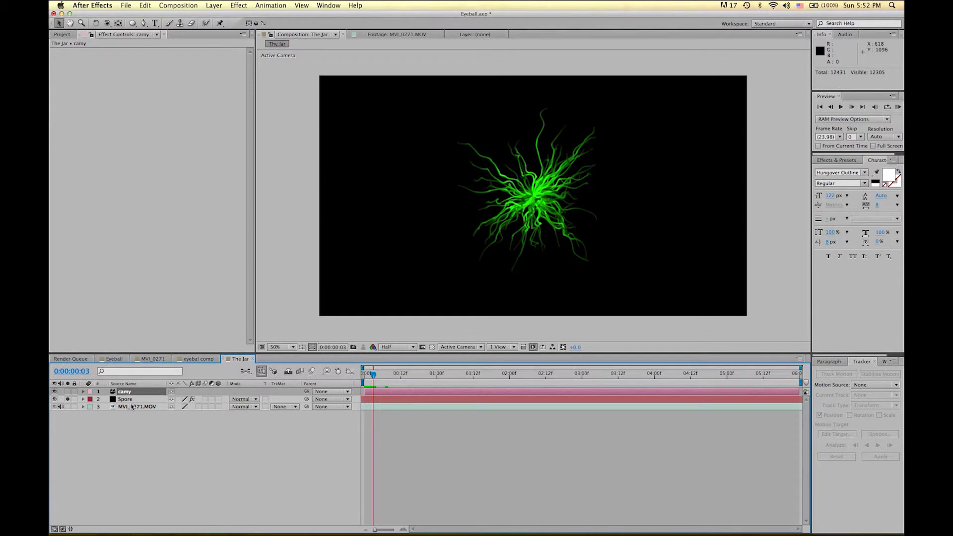
click(132, 407)
click(129, 399)
click(130, 392)
click(128, 399)
click(128, 408)
click(126, 400)
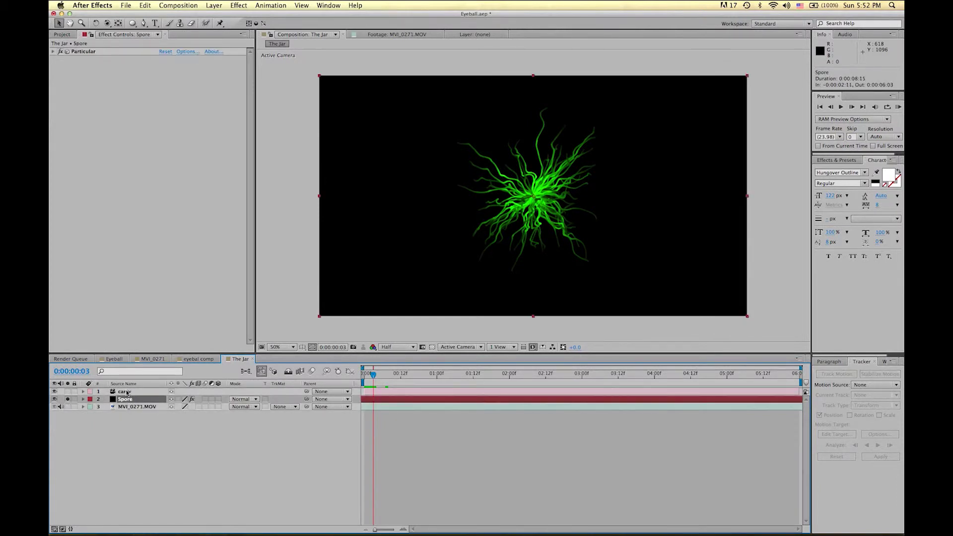
click(126, 393)
click(126, 400)
click(126, 407)
click(124, 395)
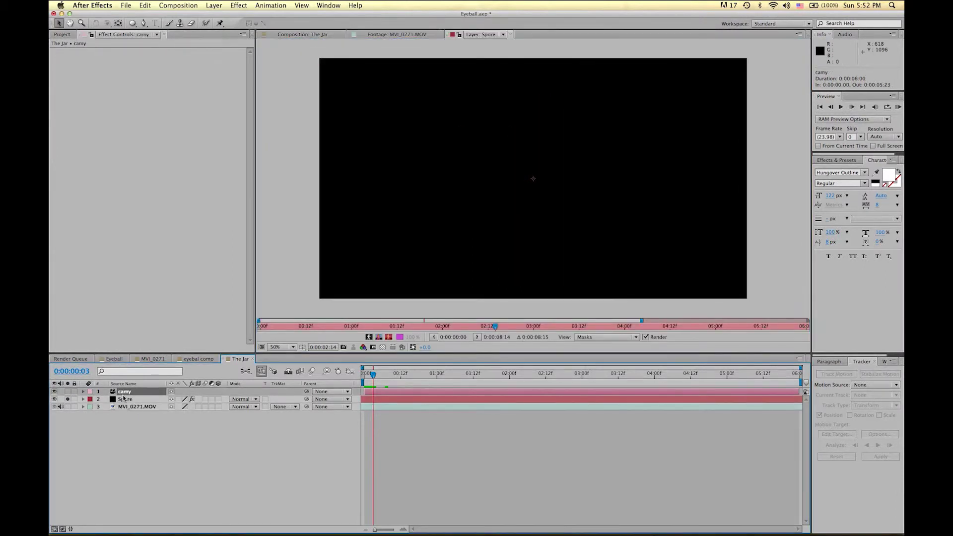
Step: Examine the camy layer's Transform and Camera Options properties and return to The Jar composition view
click(82, 392)
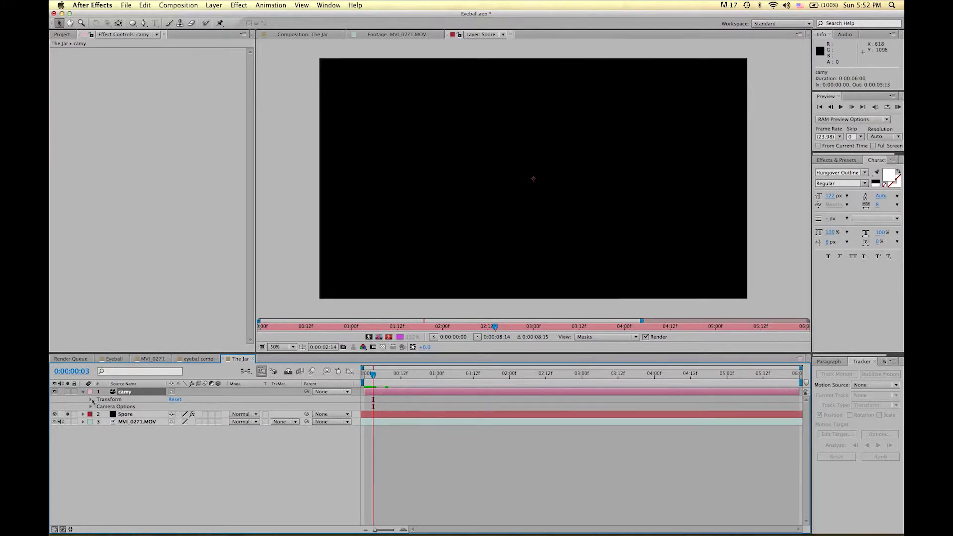
click(91, 399)
click(91, 452)
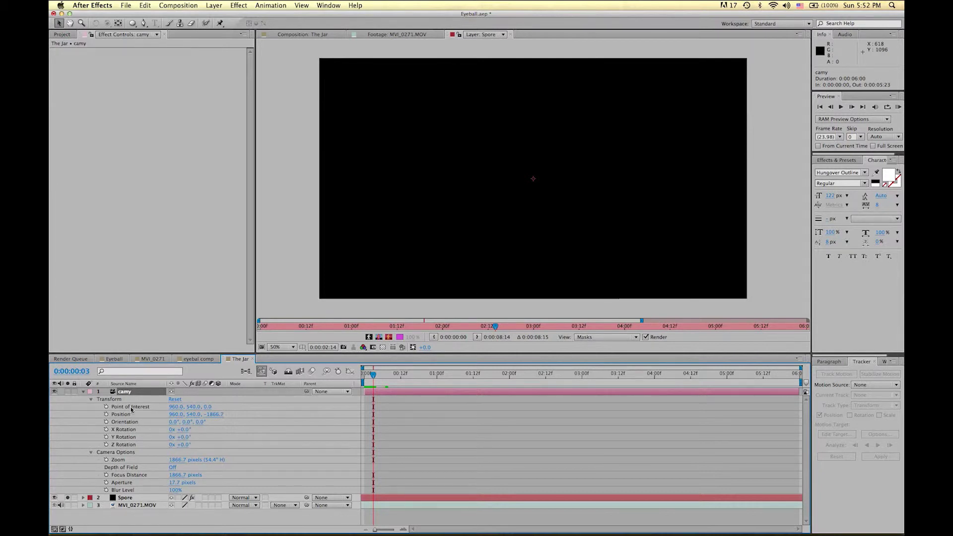
click(83, 392)
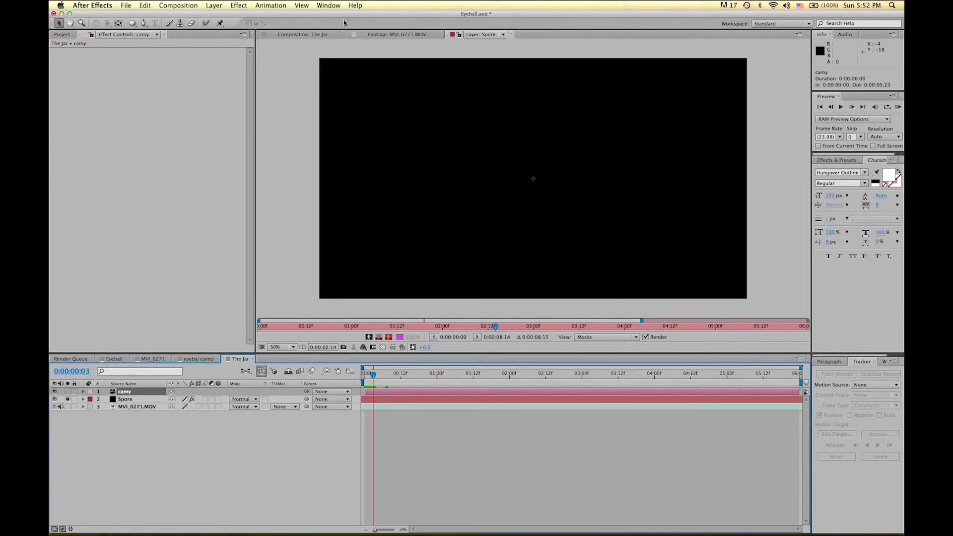
click(321, 32)
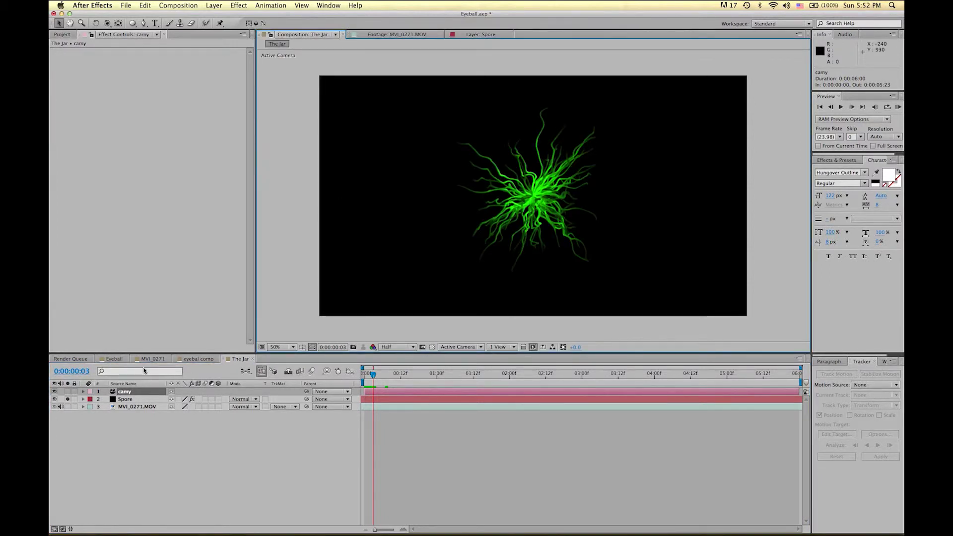
Step: Show only the camy layer's Camera Options and turn Depth of Field on
click(130, 392)
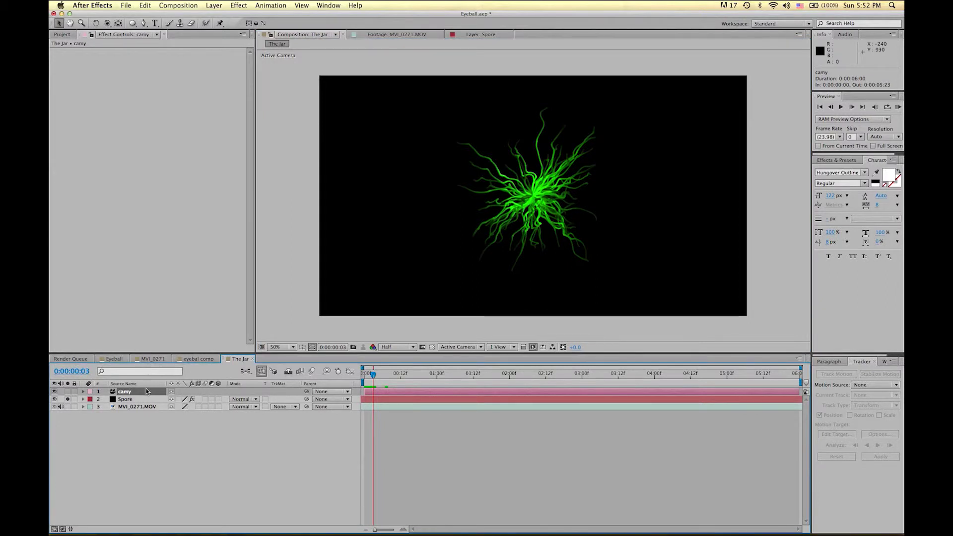
key(a)
key(a)
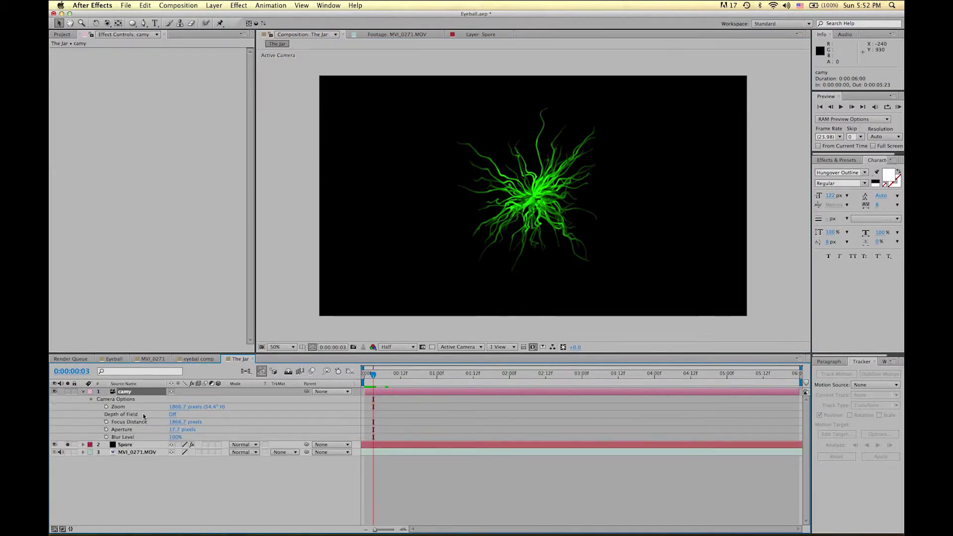
click(171, 414)
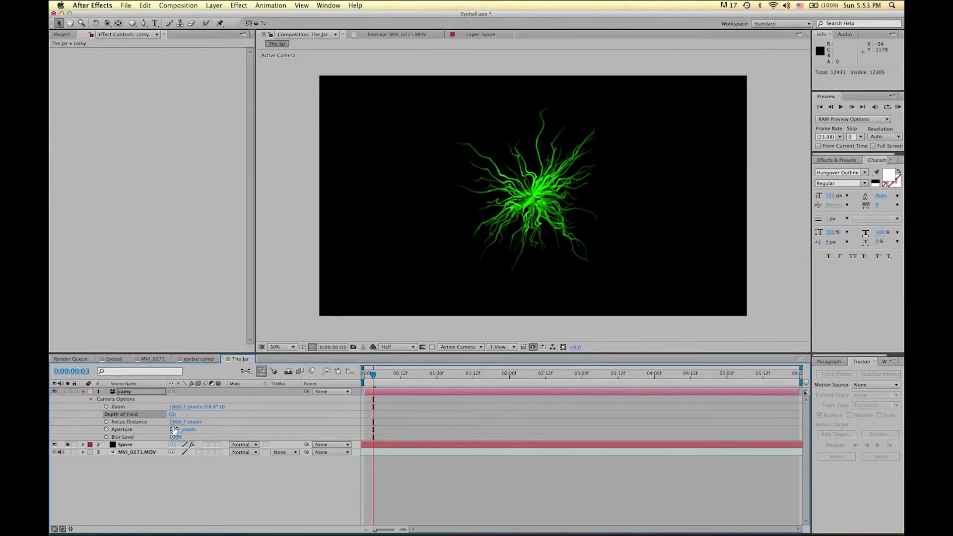
Step: Test larger Aperture values on the camy camera, up to 1513.7 pixels, and set the Aperture to 600 pixels
drag(175, 430, 310, 431)
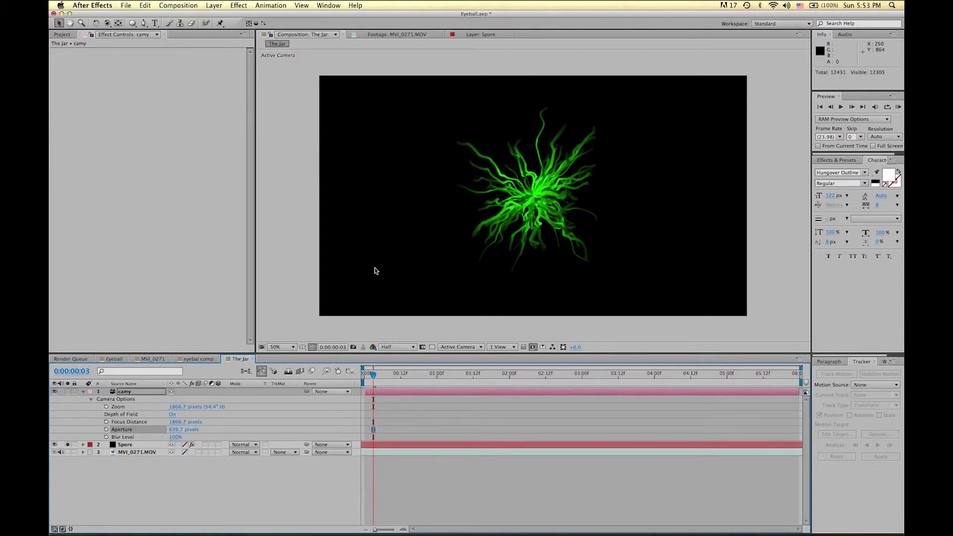
drag(180, 429, 408, 427)
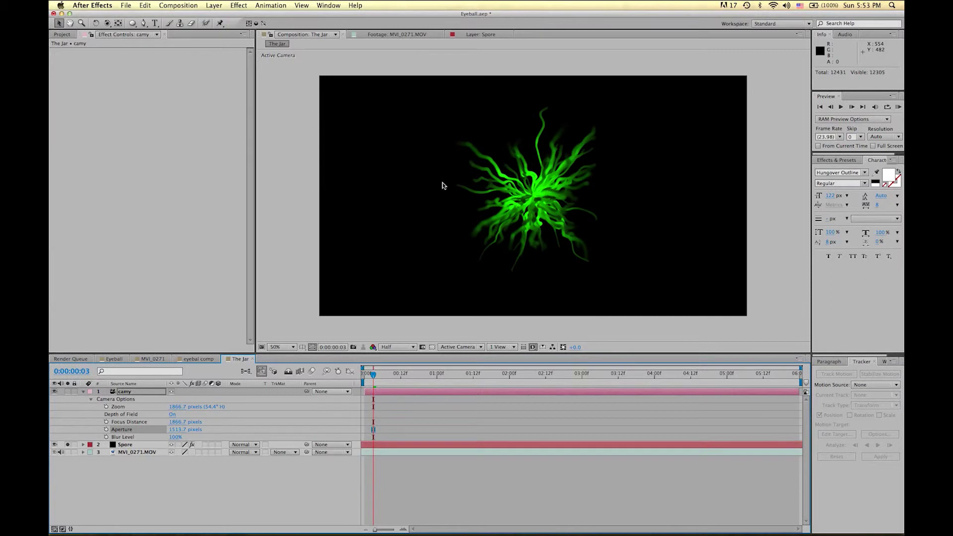
click(174, 430)
click(176, 430)
text(600)
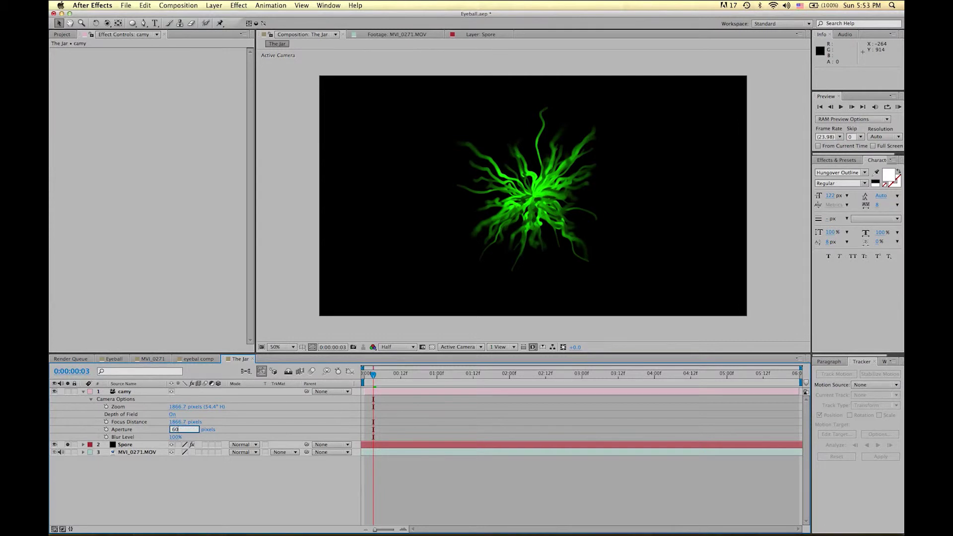
key(Return)
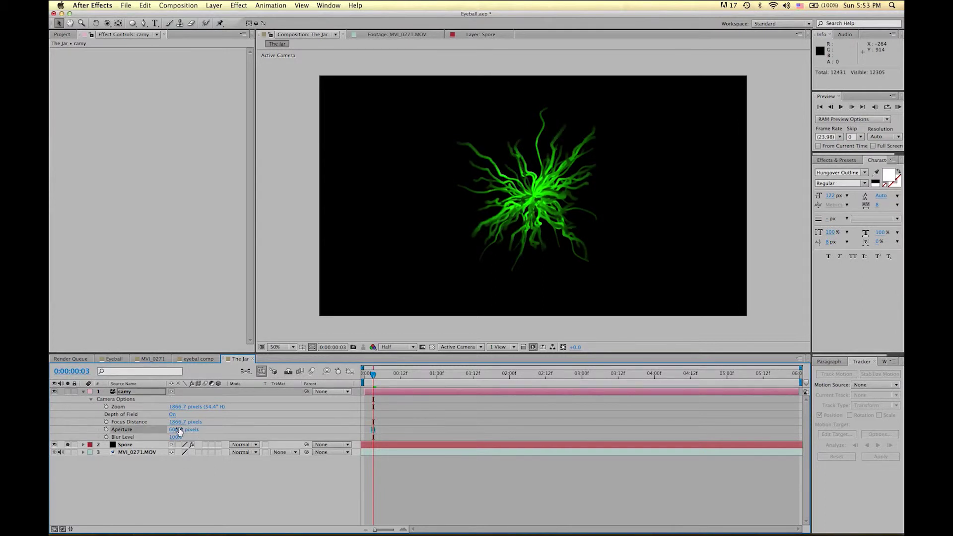
Step: Try nearer and farther Focus Distance values on the camy camera and settle on about 1801.7 pixels
drag(189, 422, 328, 415)
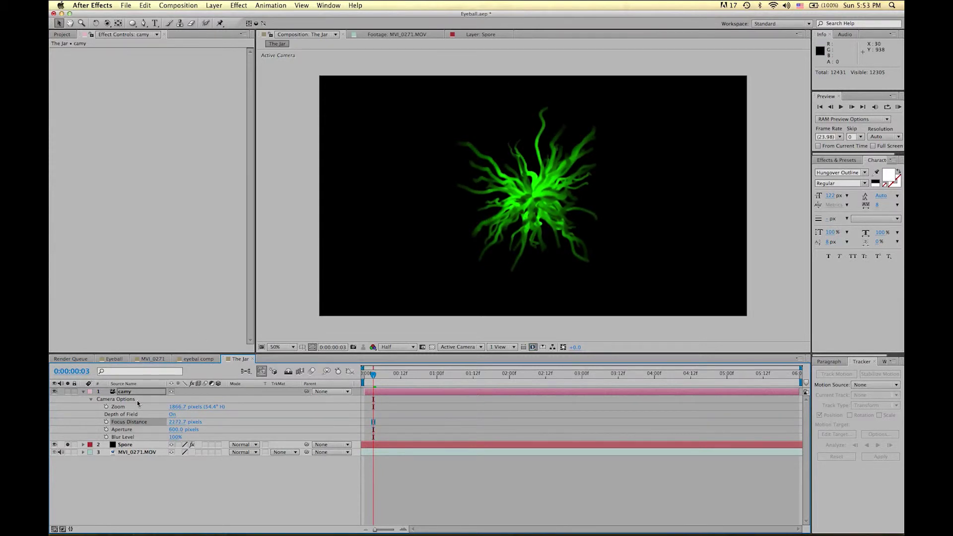
drag(185, 422, 160, 423)
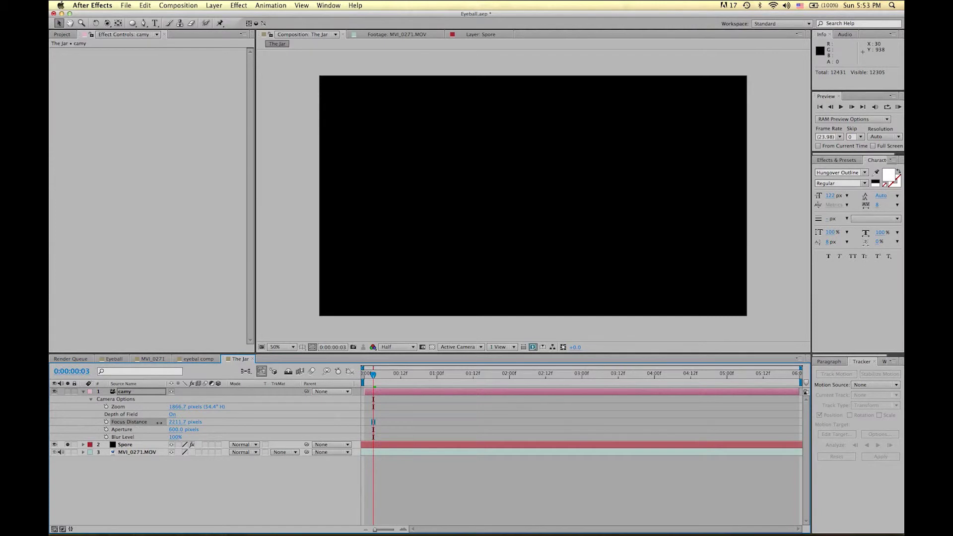
drag(243, 425, 327, 435)
drag(175, 431, 60, 430)
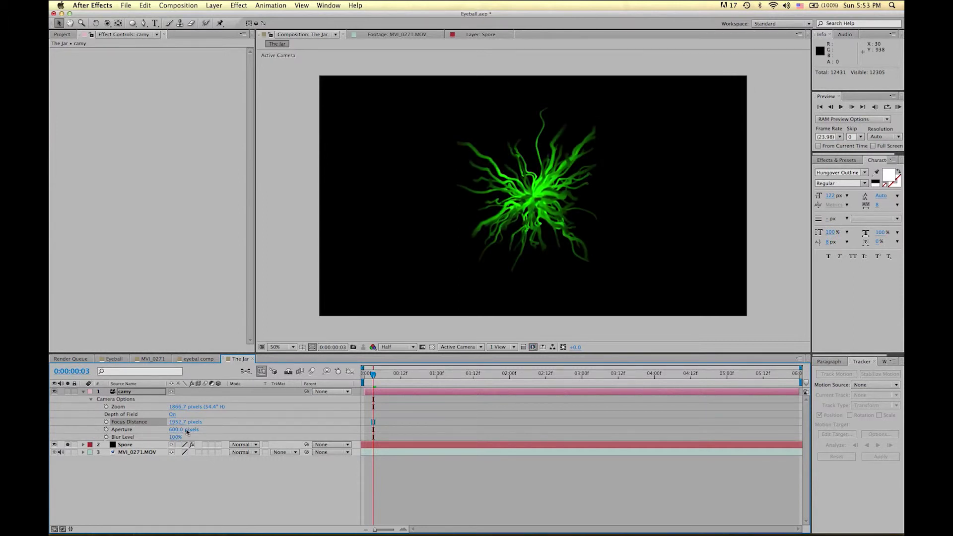
drag(199, 428, 67, 427)
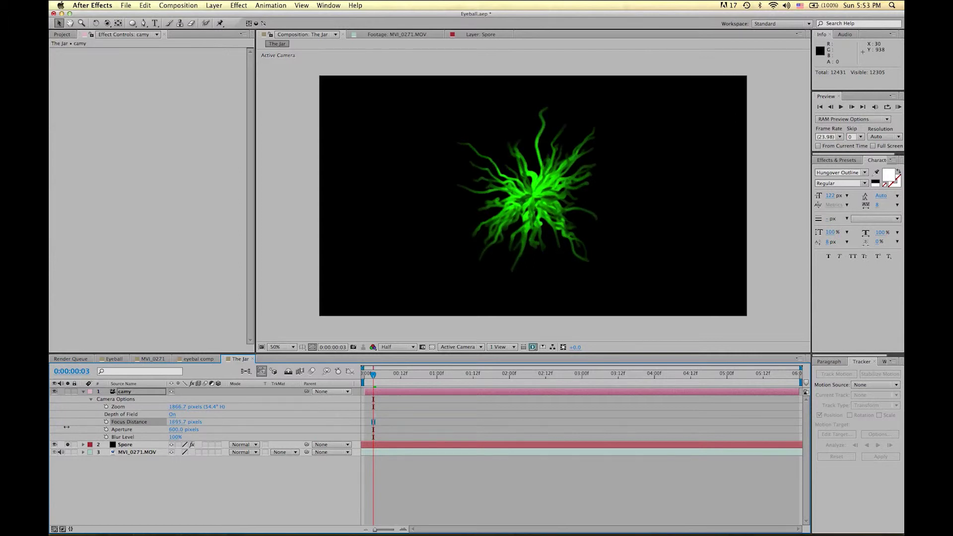
drag(185, 422, 184, 422)
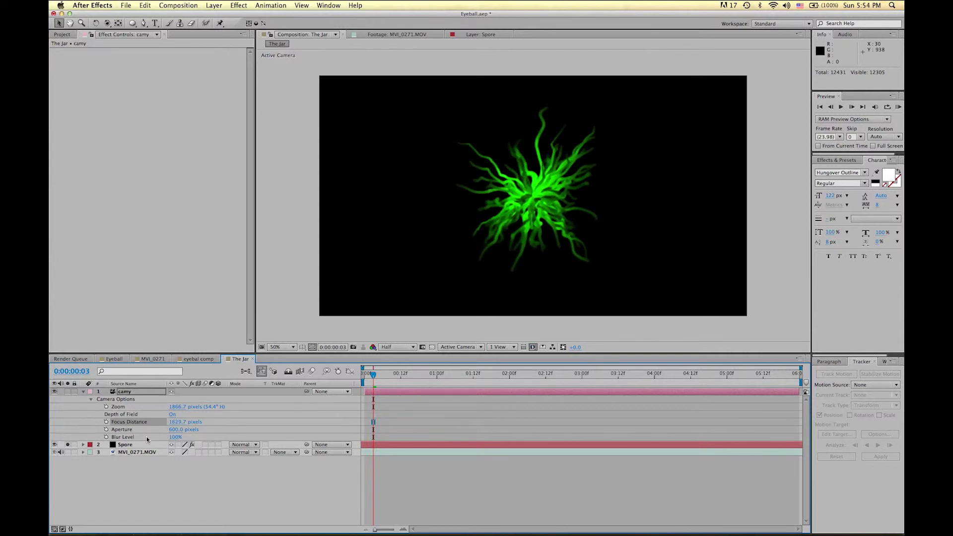
drag(111, 422, 74, 428)
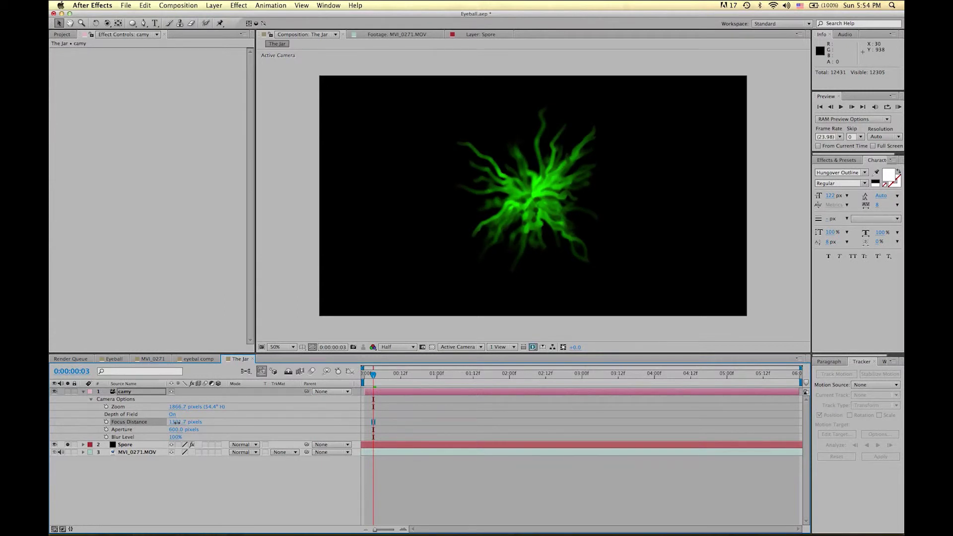
drag(187, 422, 365, 428)
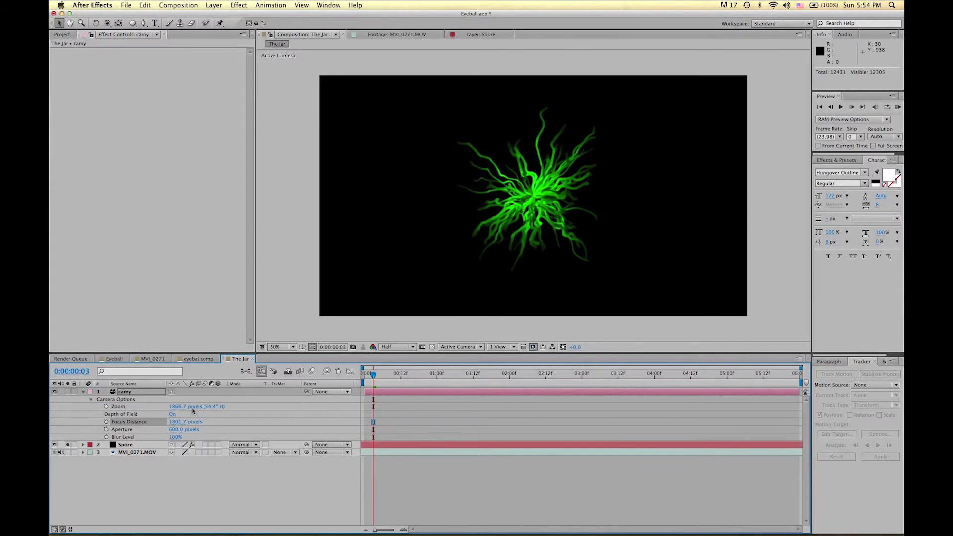
Step: Try Blur Level values of 213% and 300% on the camy camera and set the Blur Level to 200%
click(176, 430)
key(Return)
click(192, 439)
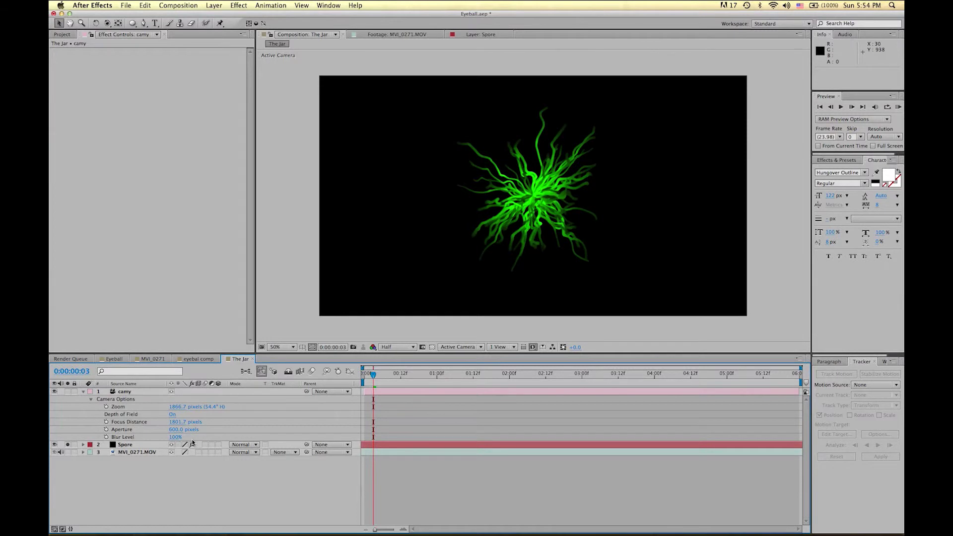
drag(176, 437, 221, 439)
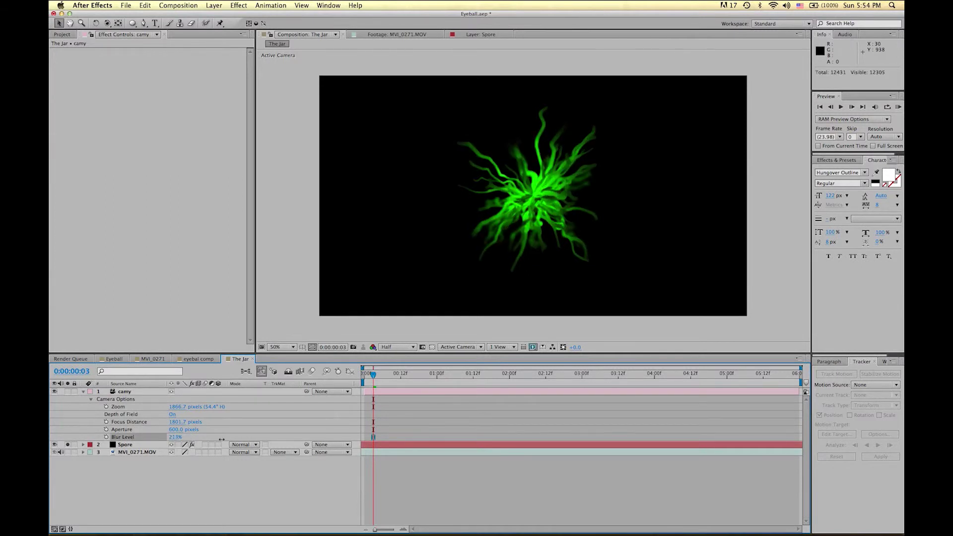
click(222, 438)
click(171, 437)
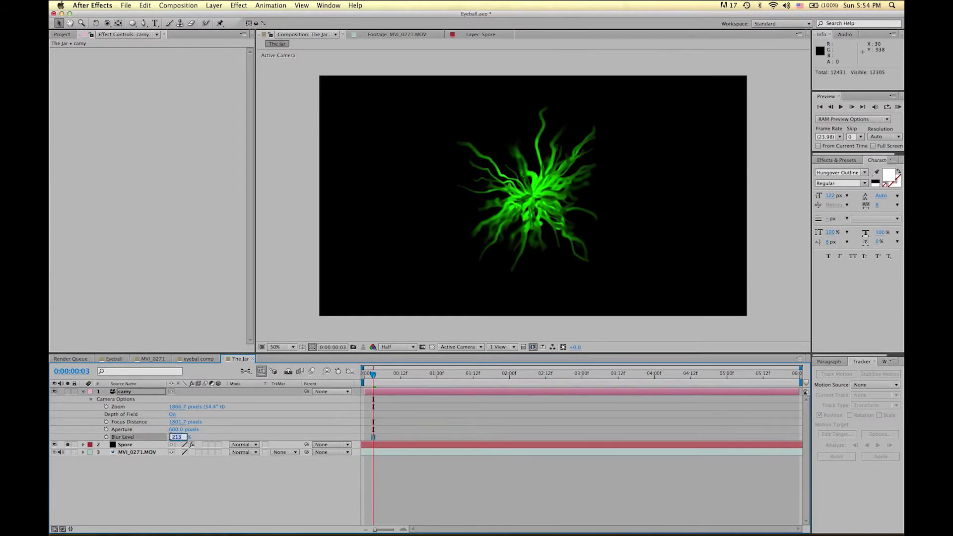
key(Return)
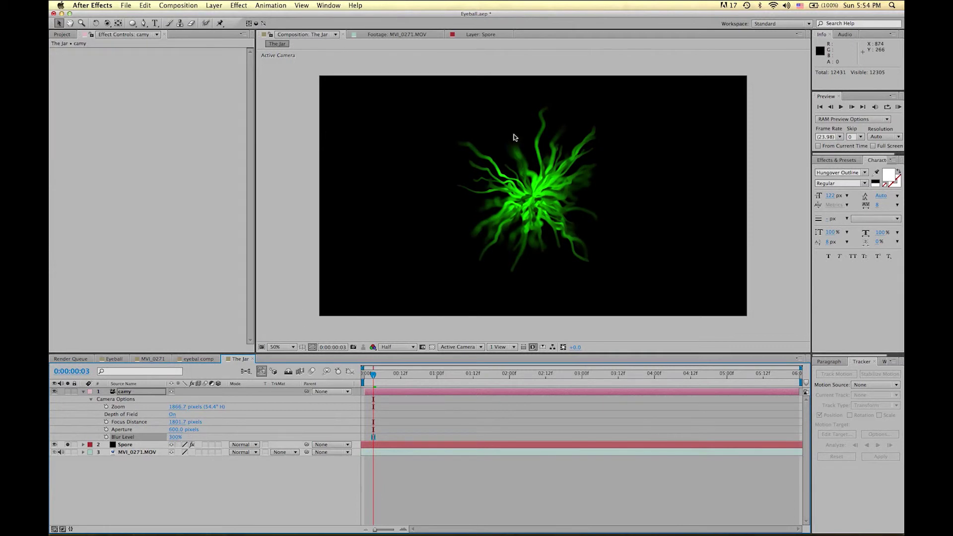
click(178, 437)
key(Return)
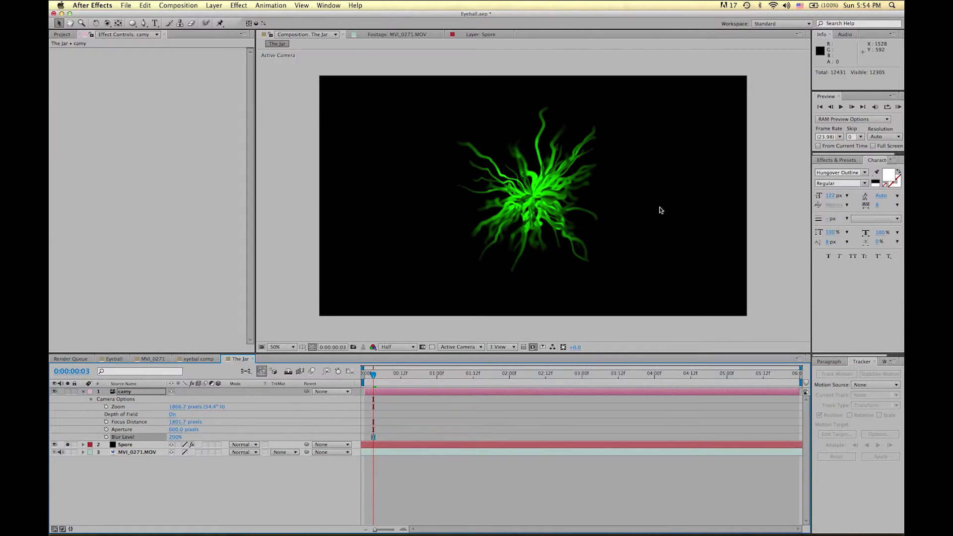
Step: Test farther and nearer Focus Distance values on the camy camera with the stronger blur
click(161, 423)
drag(176, 422, 201, 422)
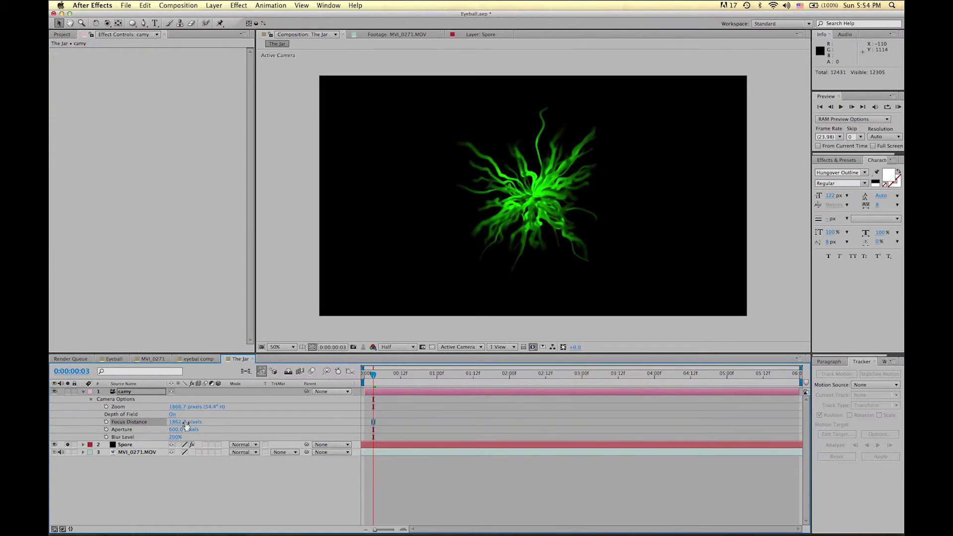
drag(209, 422, 110, 435)
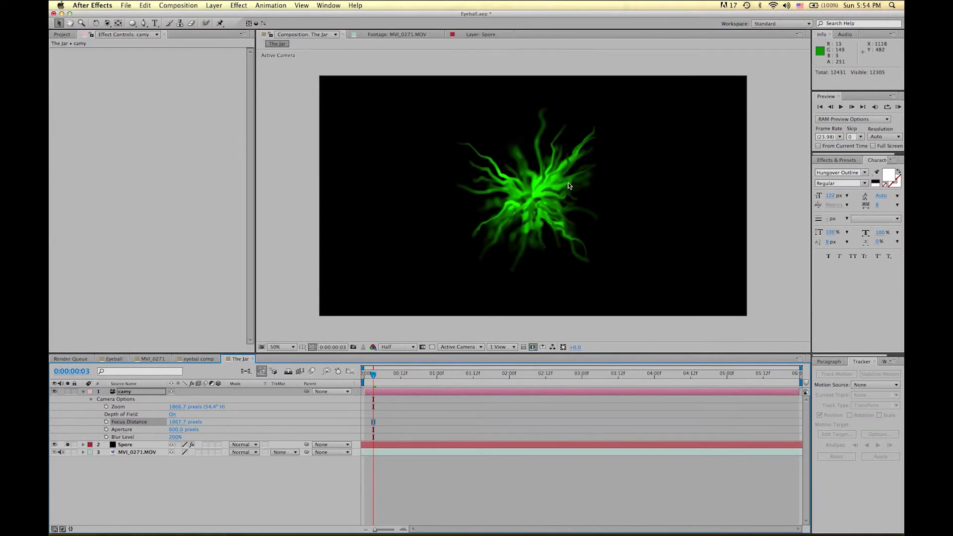
Step: Reveal the Spore layer's keyframes and set Particular's Particles/sec to 20 on the keyframe at 0:00:00:00
click(83, 391)
click(125, 399)
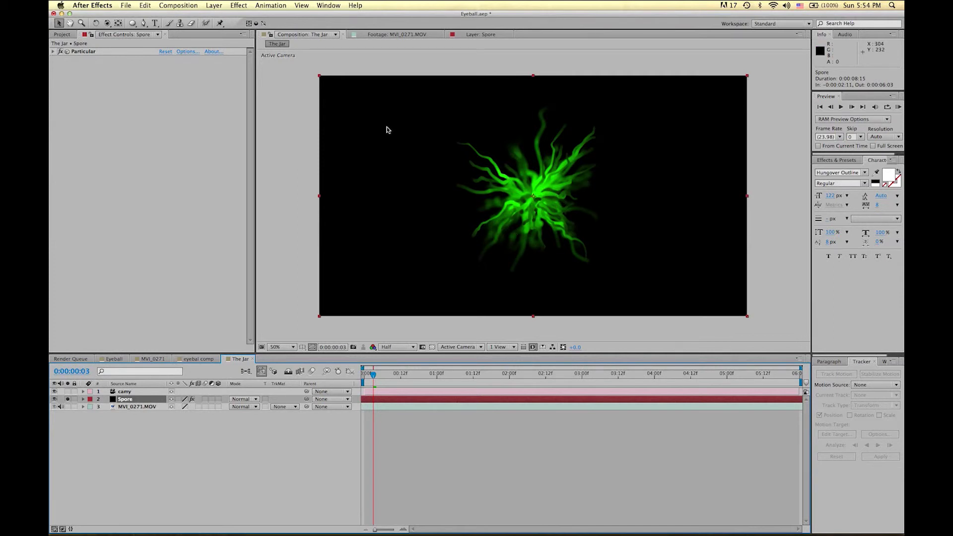
click(53, 52)
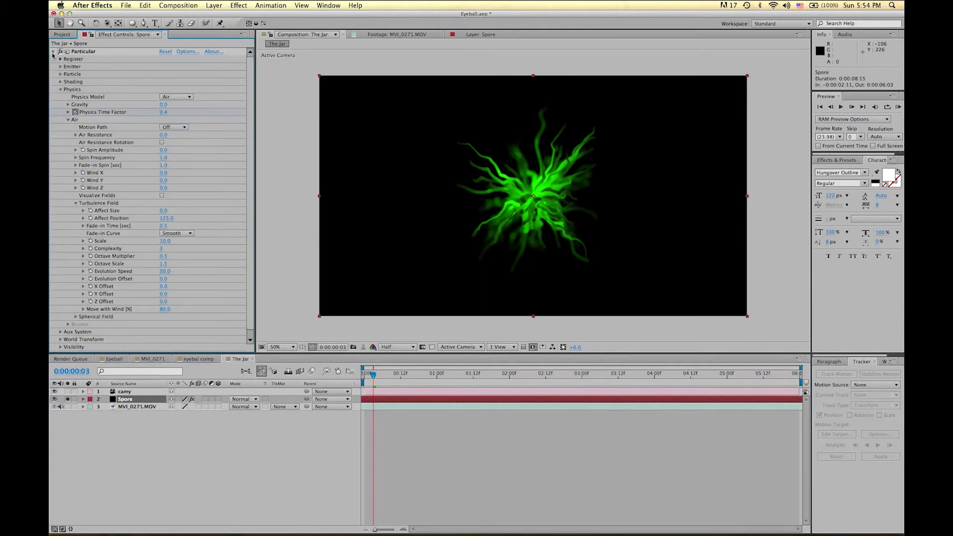
key(u)
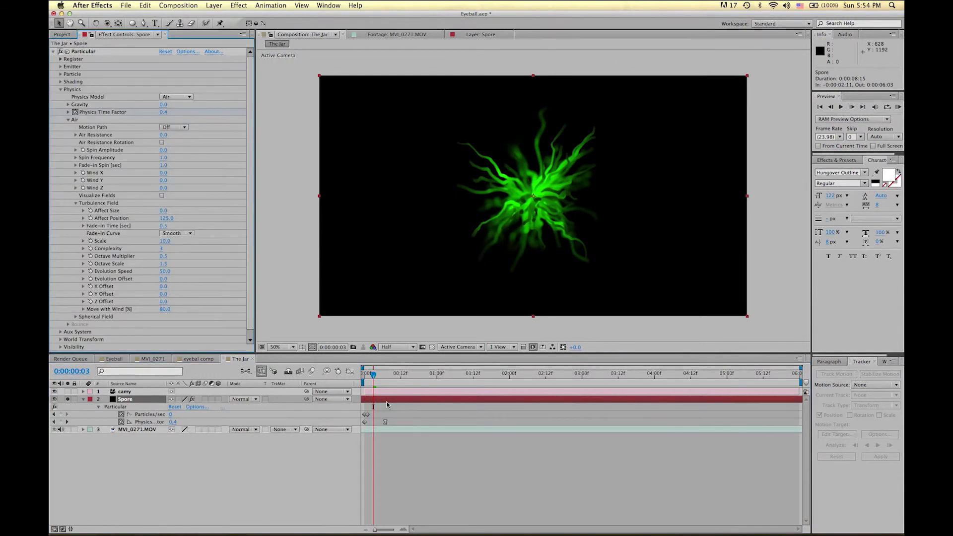
click(367, 375)
click(364, 376)
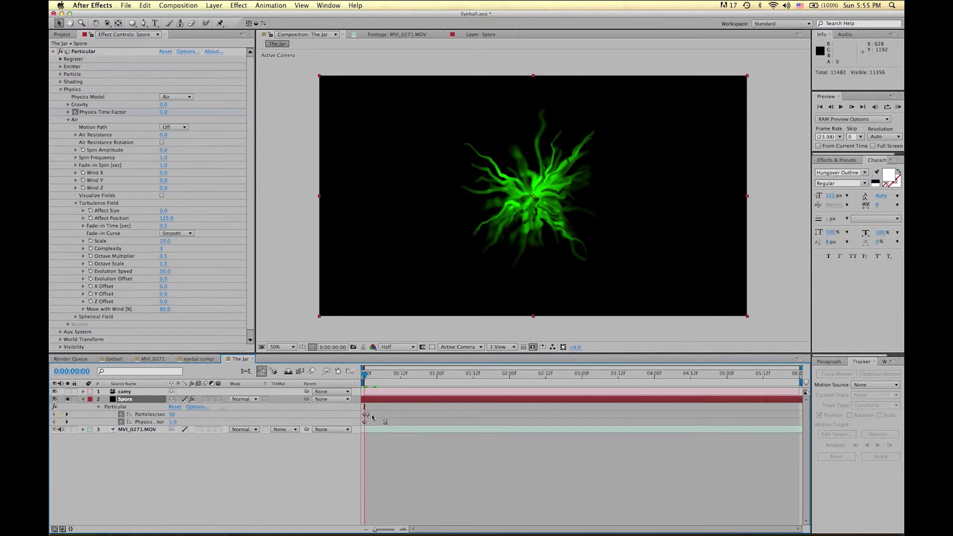
click(365, 415)
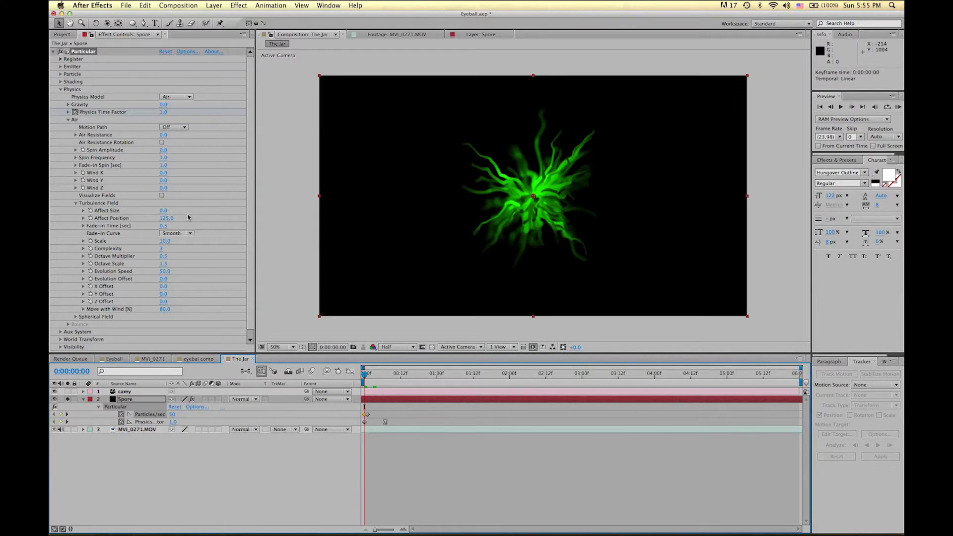
click(60, 89)
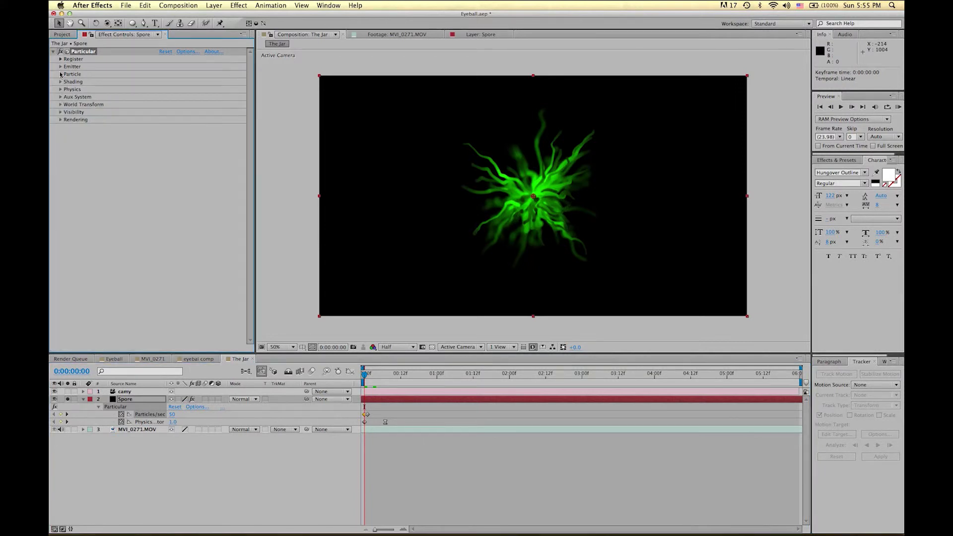
click(61, 67)
click(163, 75)
key(Return)
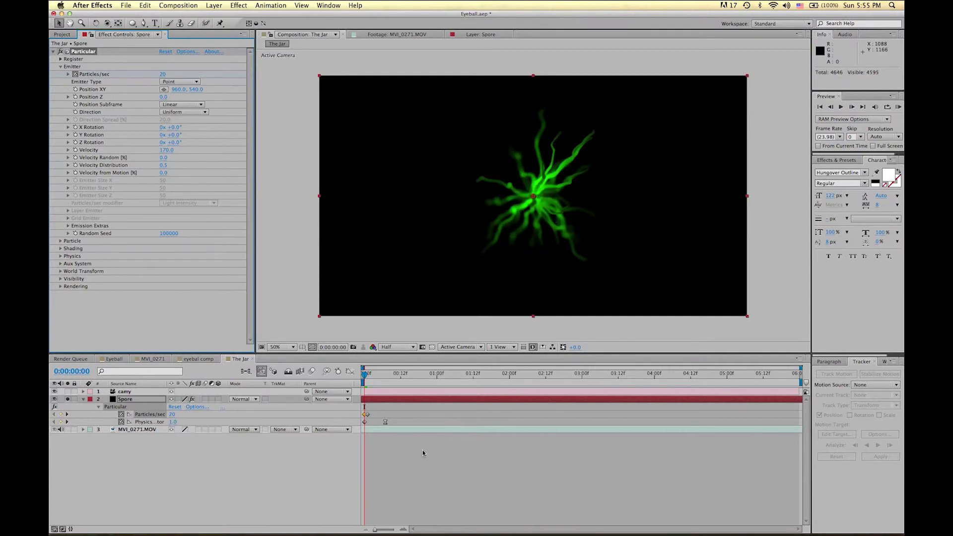
Step: Preview the thinned-out spore and check it at several points in time, ending at 0:00:01:22
key(space)
click(436, 380)
click(465, 382)
click(503, 381)
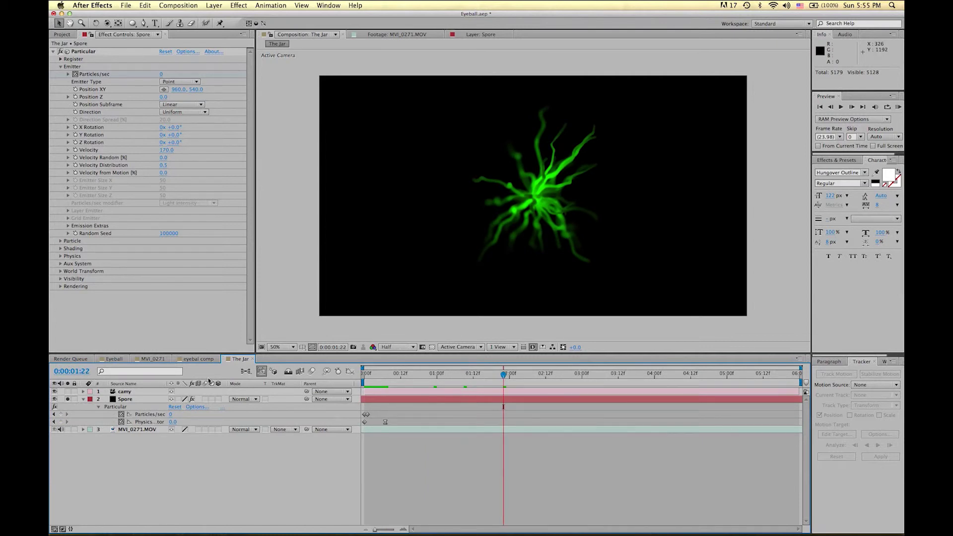
Step: Show the camy camera's options again, try a Focus Distance of 1755.7 pixels and set it to about 1705.7 pixels
click(125, 391)
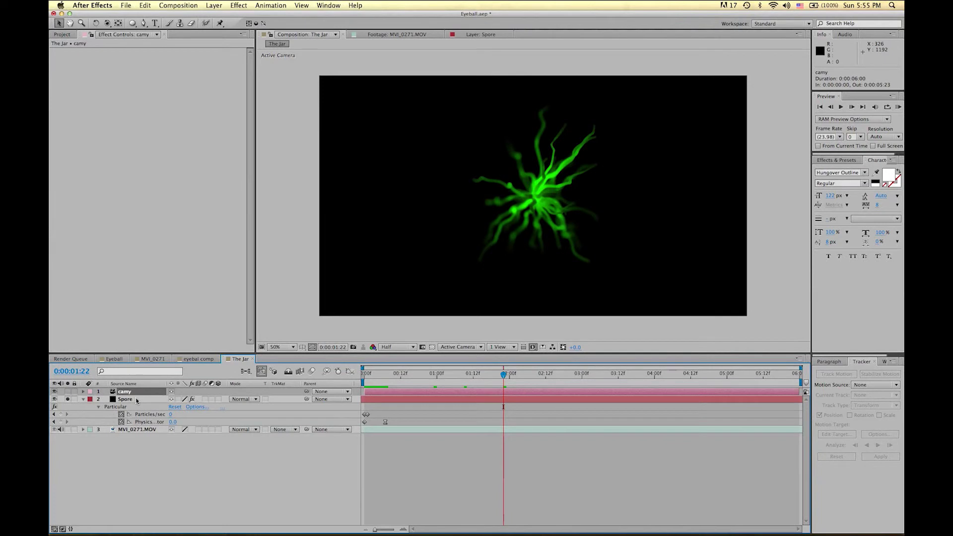
key(a)
key(a)
drag(176, 422, 231, 436)
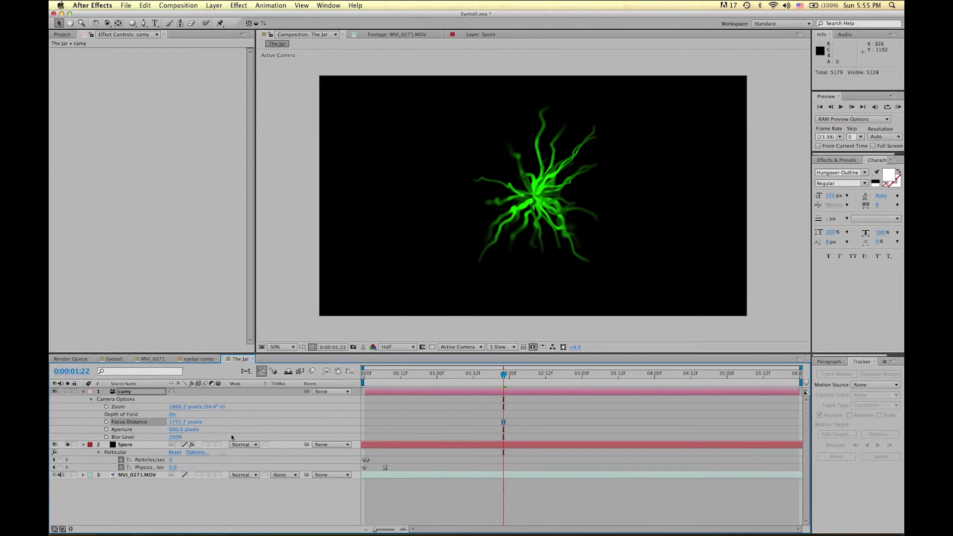
drag(180, 421, 159, 423)
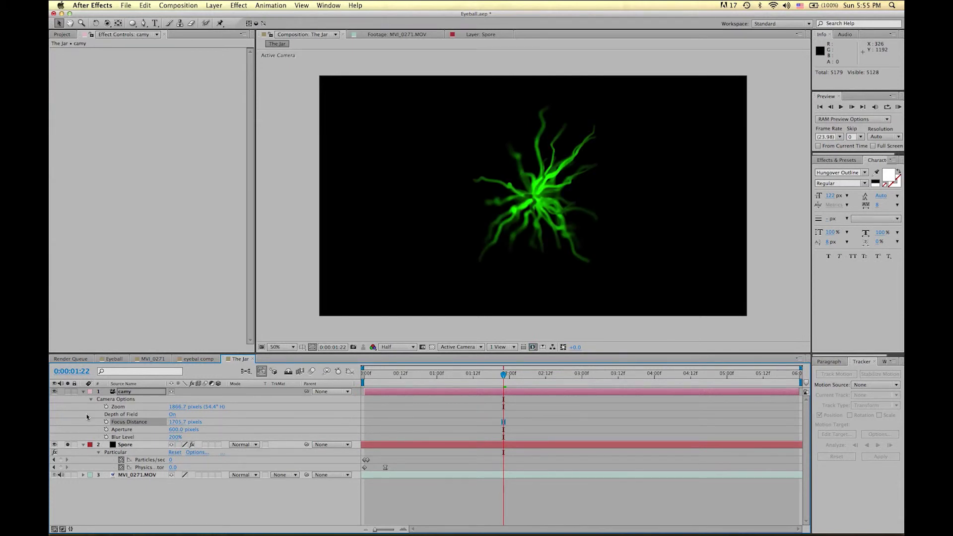
Step: Collapse the camy and Spore layer properties and turn off Solo on the Spore layer to show the jar footage
click(83, 392)
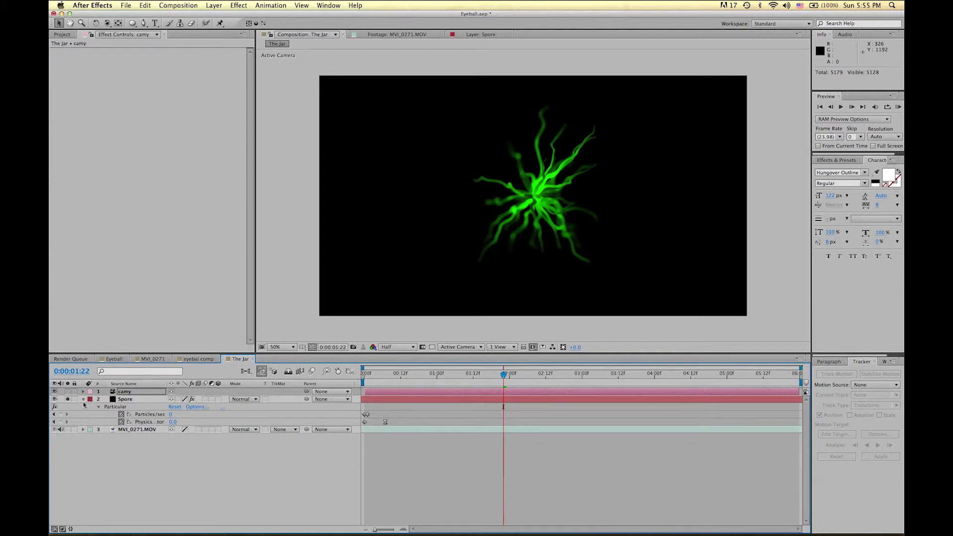
click(83, 400)
click(127, 399)
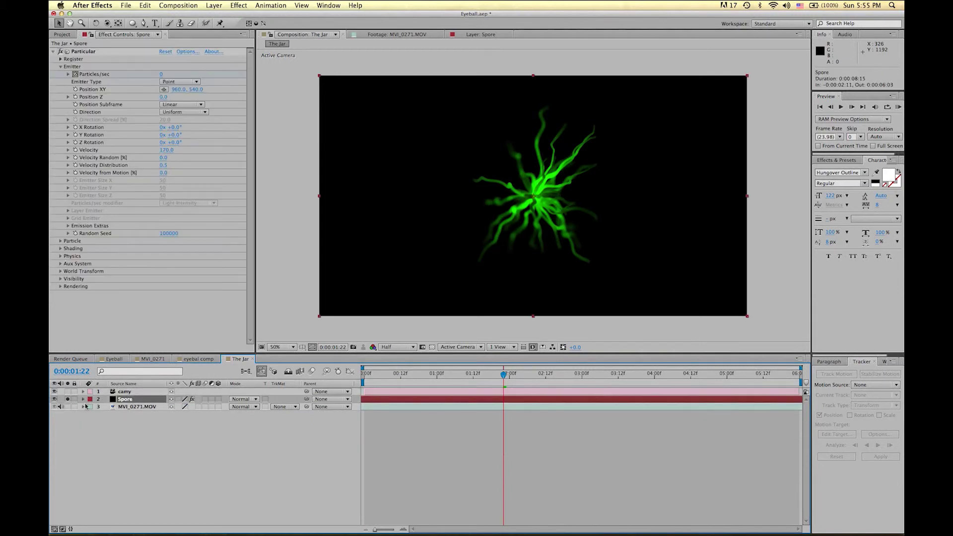
click(68, 400)
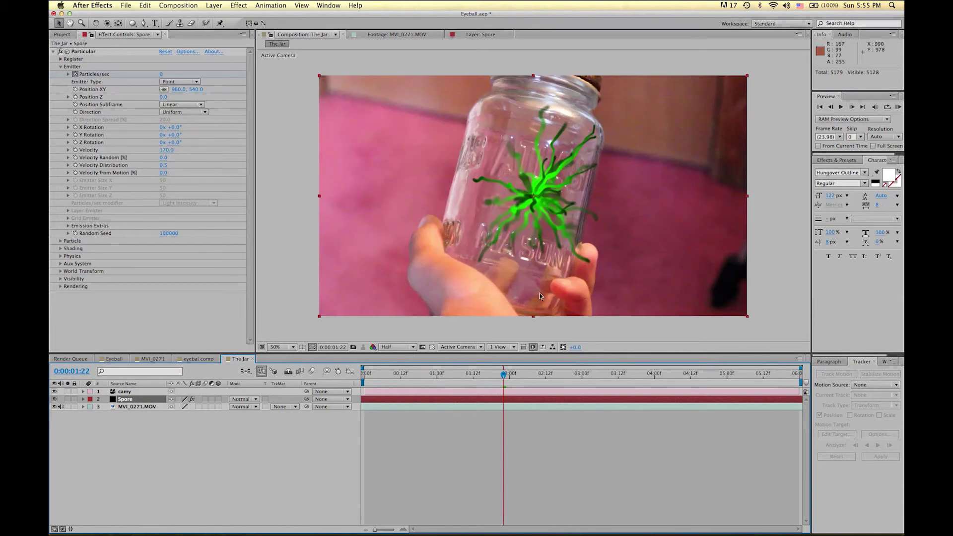
Step: Fit the Spore layer inside the jar by rotating it about 11.9° and positioning it at about 892, 516
drag(564, 265, 543, 254)
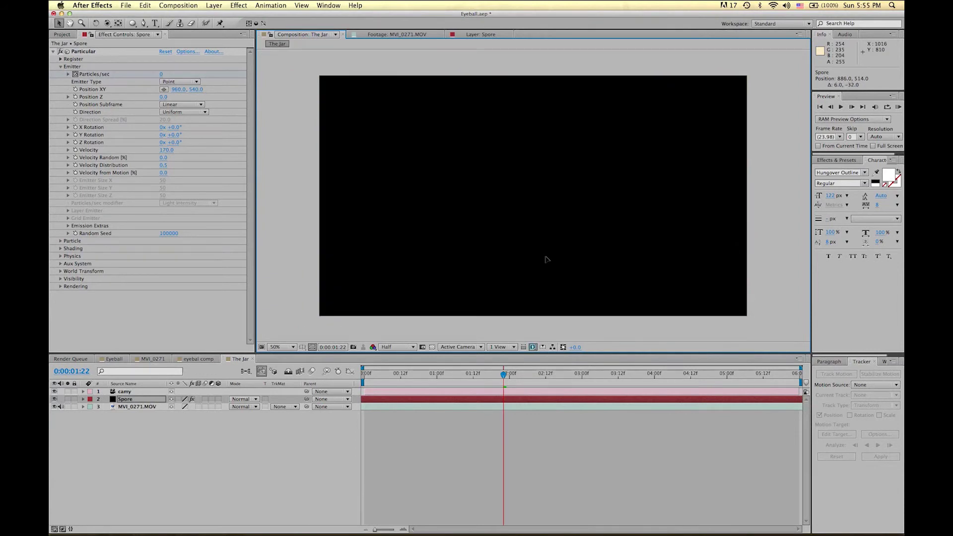
click(96, 24)
drag(584, 167, 601, 192)
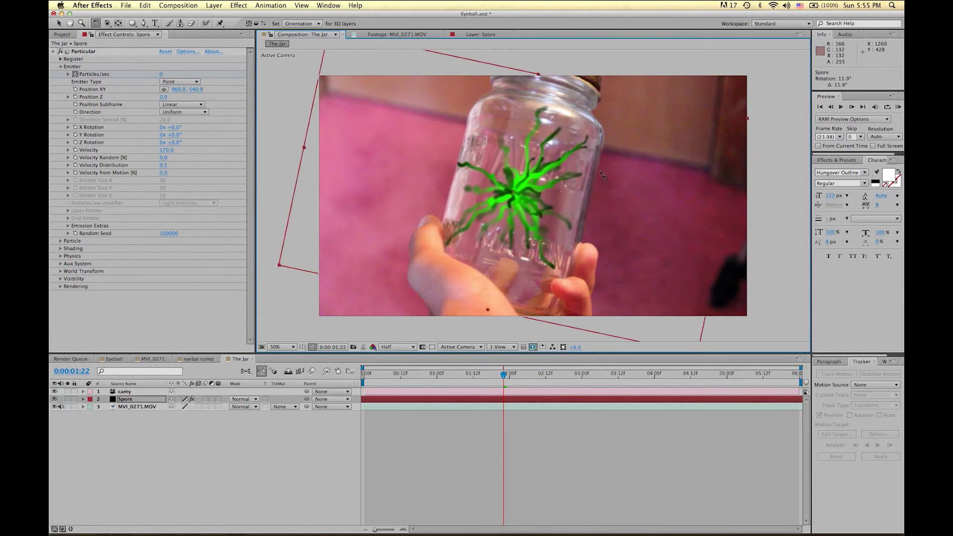
click(57, 23)
drag(506, 207, 511, 204)
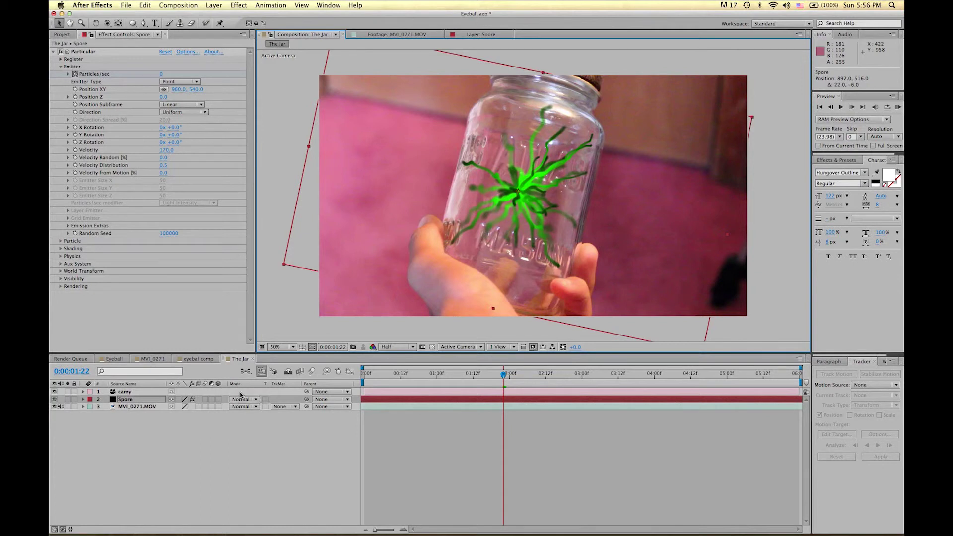
Step: Hide and restore the timeline's Layer Switches and Transfer Controls panes
click(62, 529)
click(54, 530)
click(63, 530)
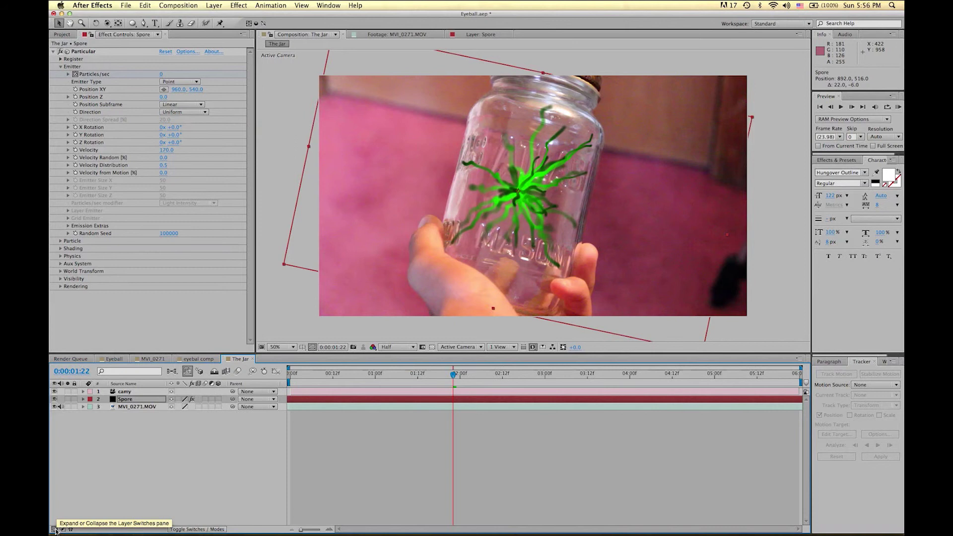
click(54, 530)
click(54, 529)
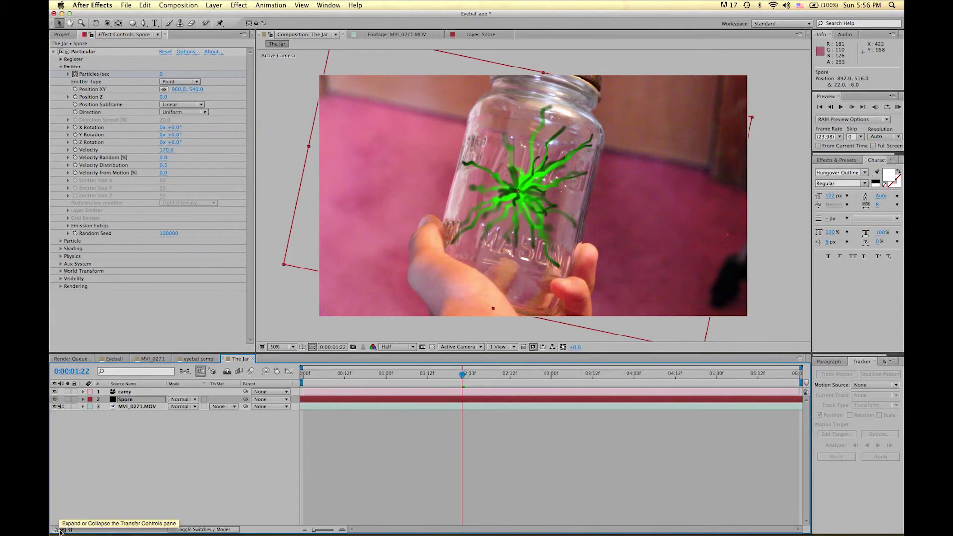
click(63, 529)
click(54, 529)
click(63, 529)
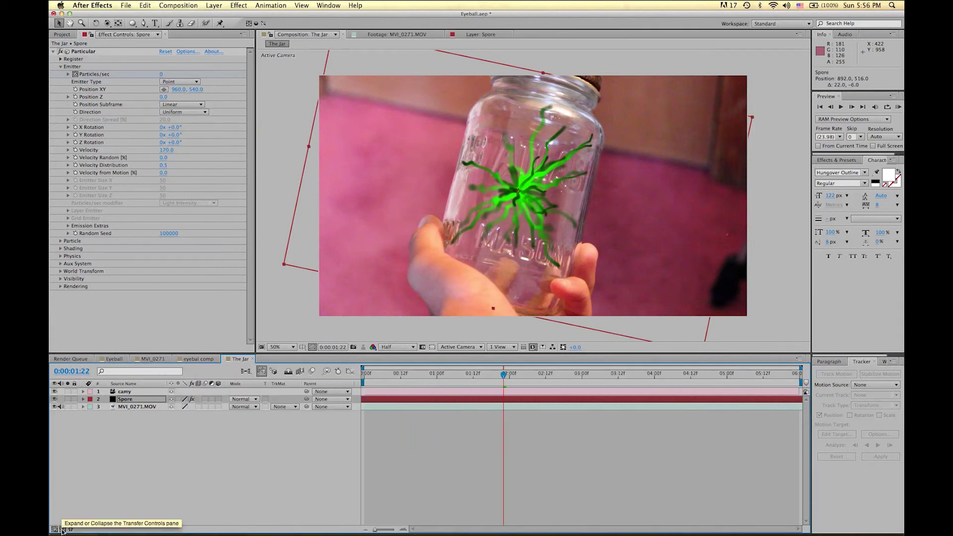
Step: Set the Spore layer's blending mode to Add and deselect the layer
click(242, 400)
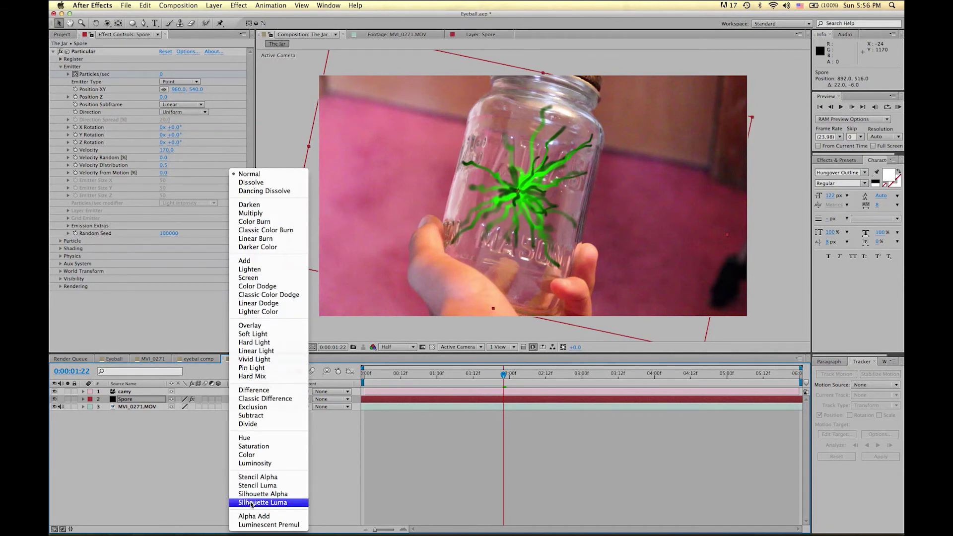
click(246, 261)
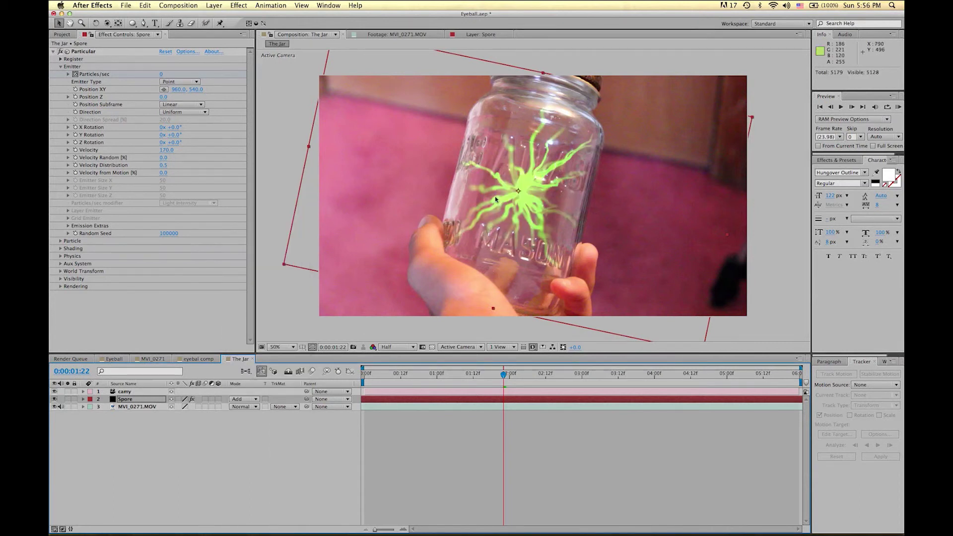
click(443, 440)
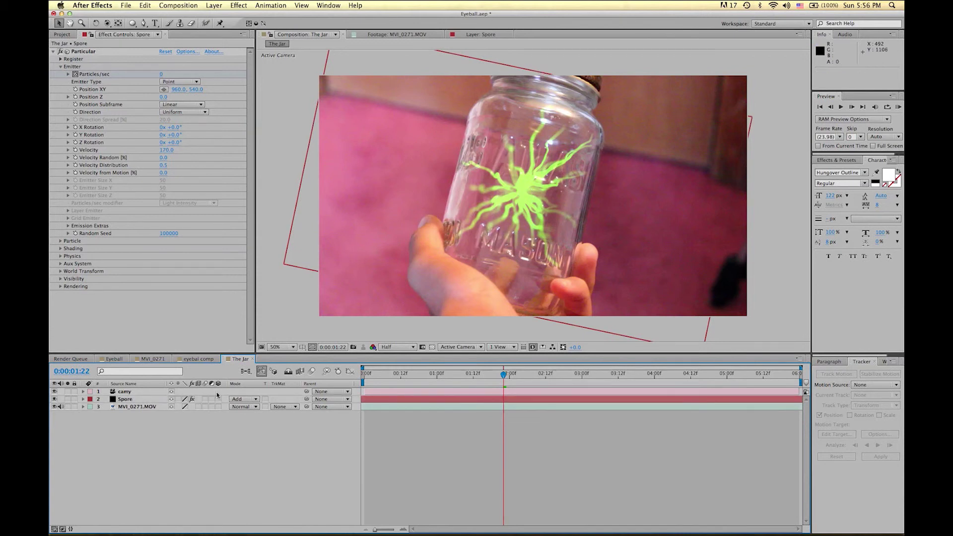
Step: View the Eyeball composition for comparison and return to The Jar composition
click(114, 358)
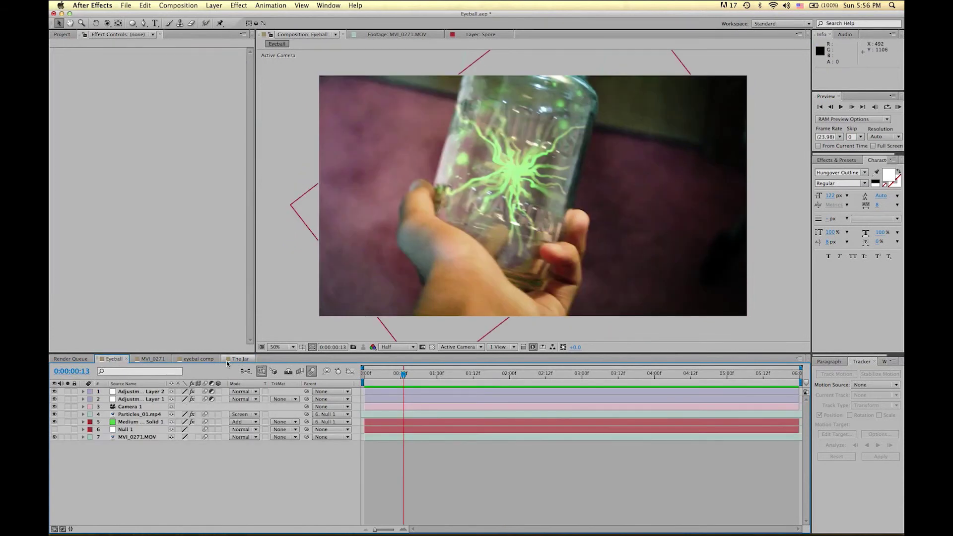
click(245, 359)
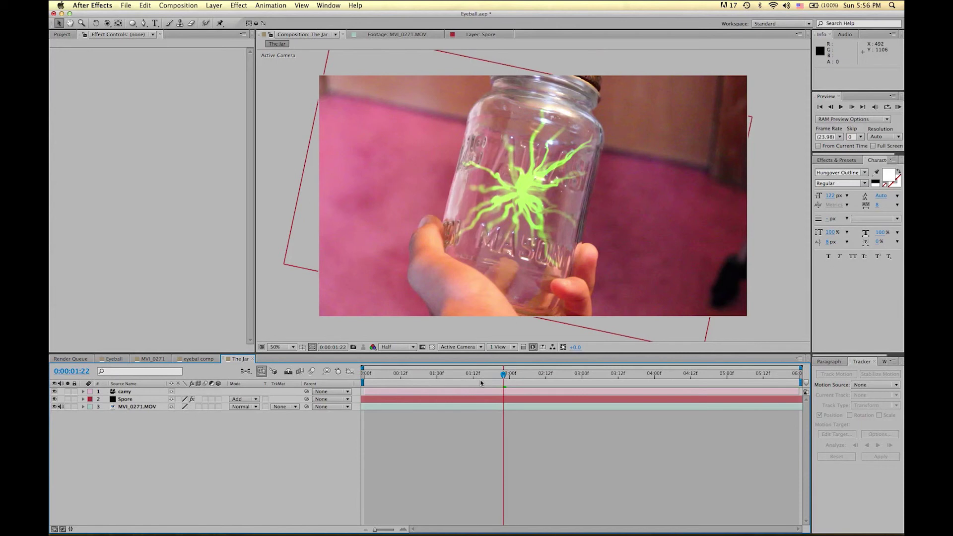
Step: Preview The Jar composition from its start, return to 0:00:01:22 and select the Spore layer
drag(397, 379, 356, 376)
key(space)
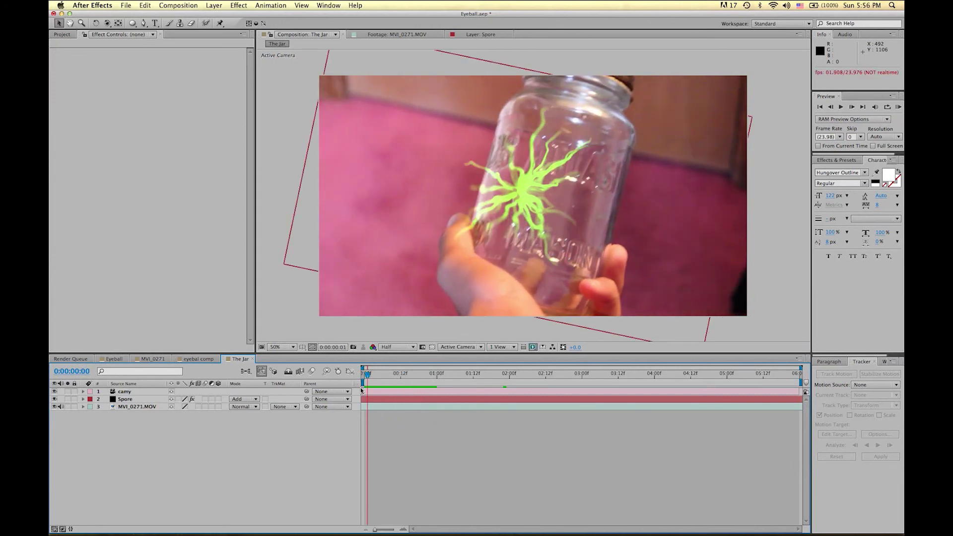
click(449, 374)
drag(513, 377, 503, 375)
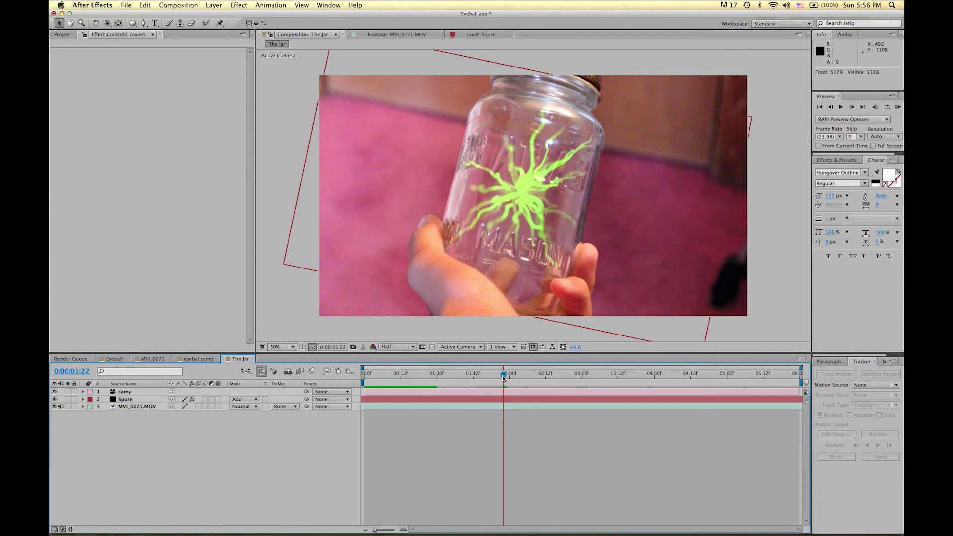
click(428, 399)
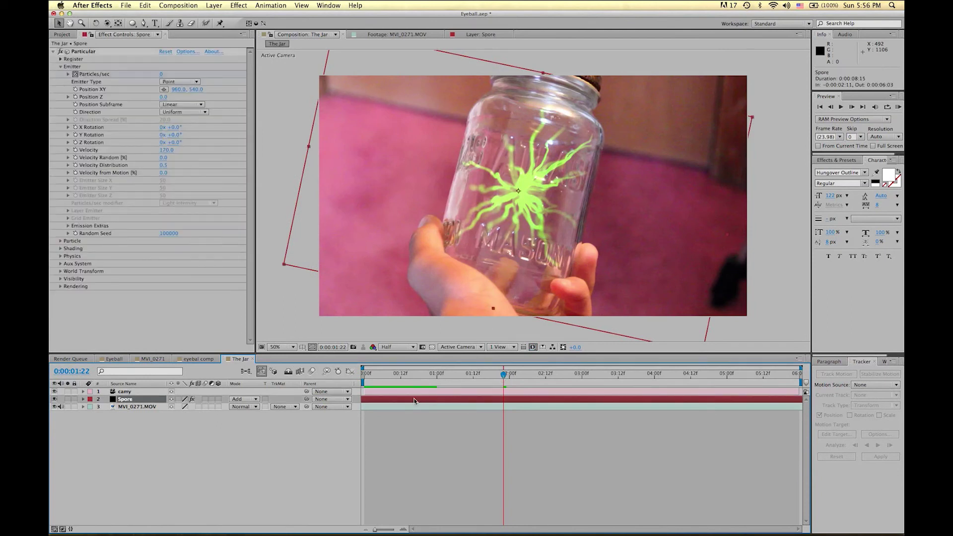
Step: Add a null object layer to The Jar composition at 0:00:01:22
click(136, 406)
click(127, 400)
click(214, 5)
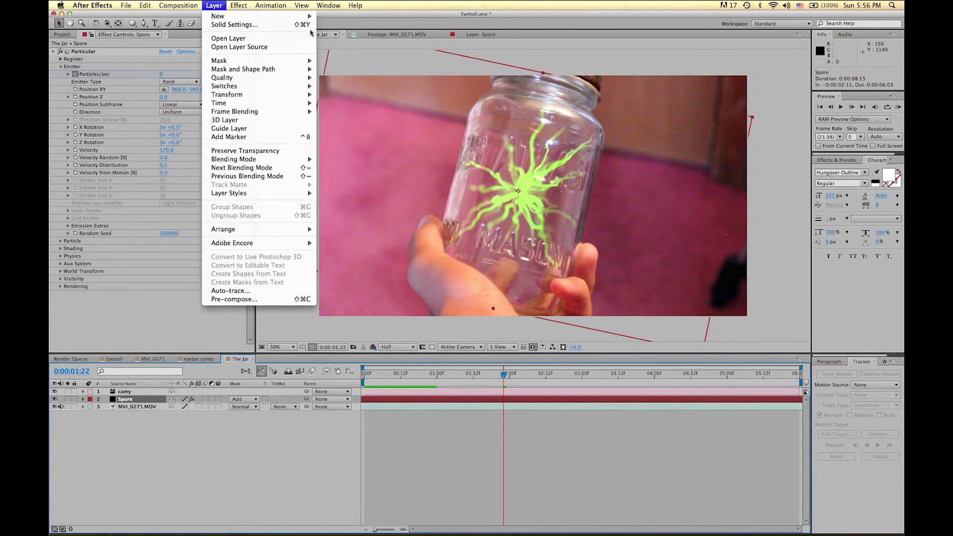
mouse_move(301, 19)
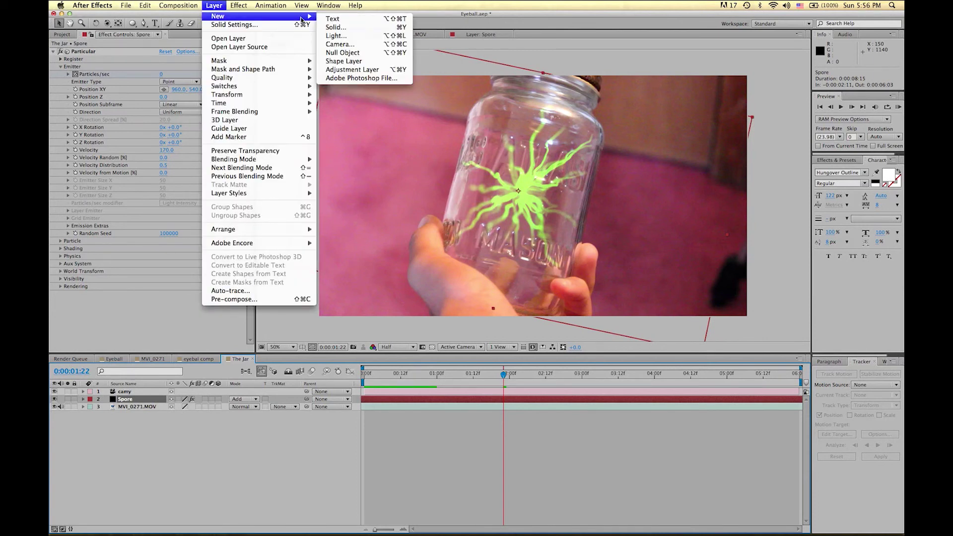
click(346, 53)
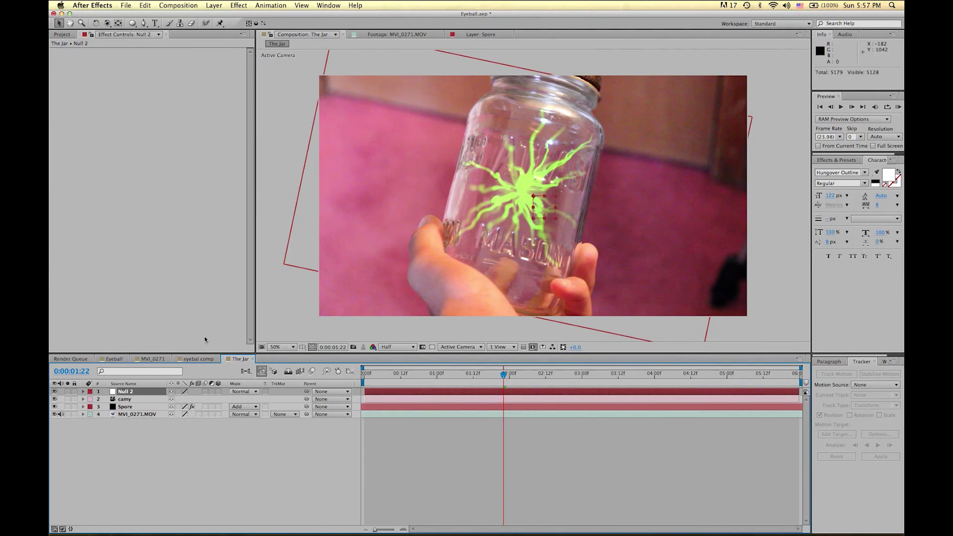
Step: Move the new null object onto the centre of the green spore inside the jar
click(68, 391)
click(67, 392)
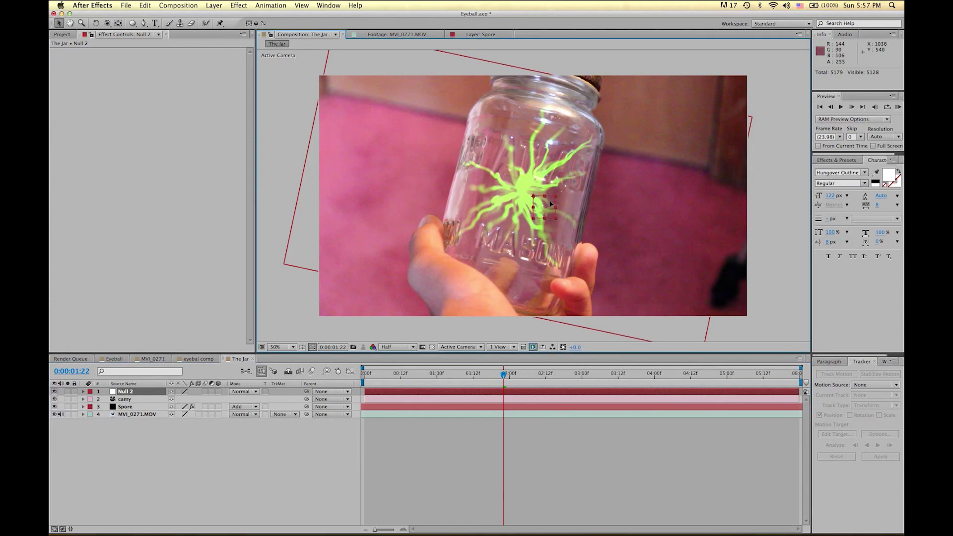
mouse_move(550, 198)
mouse_down()
mouse_move(413, 158)
mouse_move(393, 134)
mouse_move(544, 198)
mouse_up()
Step: Preview the spore against the moving jar, select the Spore layer, check the composition's start and return to 0:00:01:22
click(899, 106)
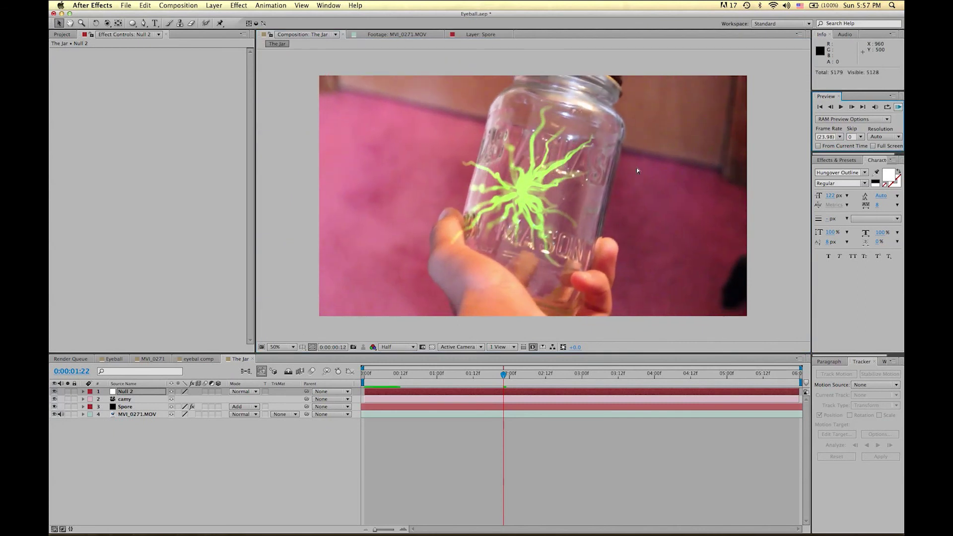
key(space)
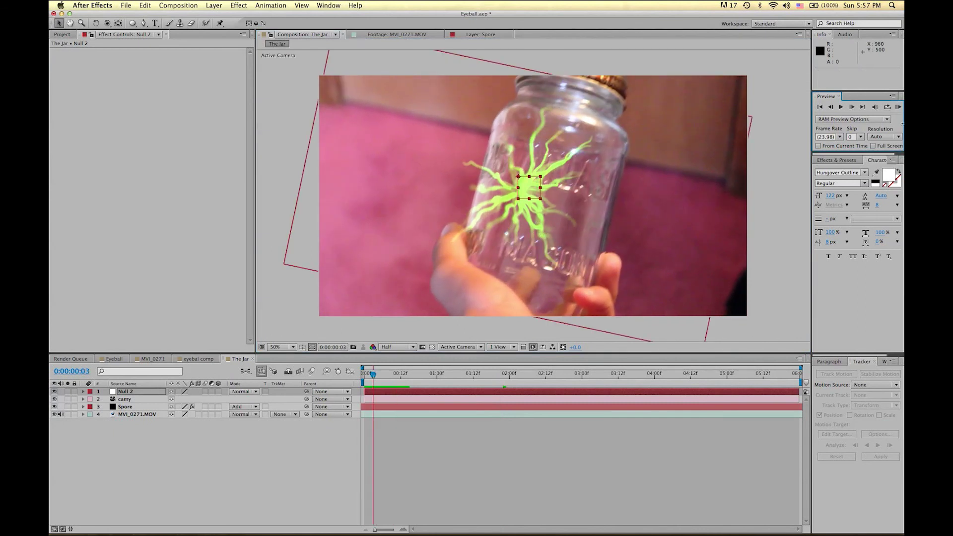
click(124, 407)
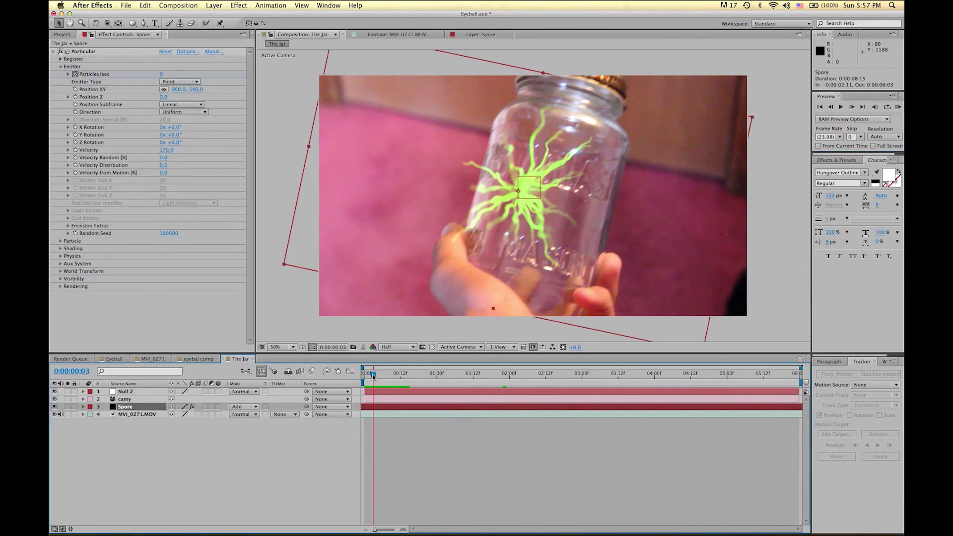
drag(373, 375, 357, 379)
click(503, 375)
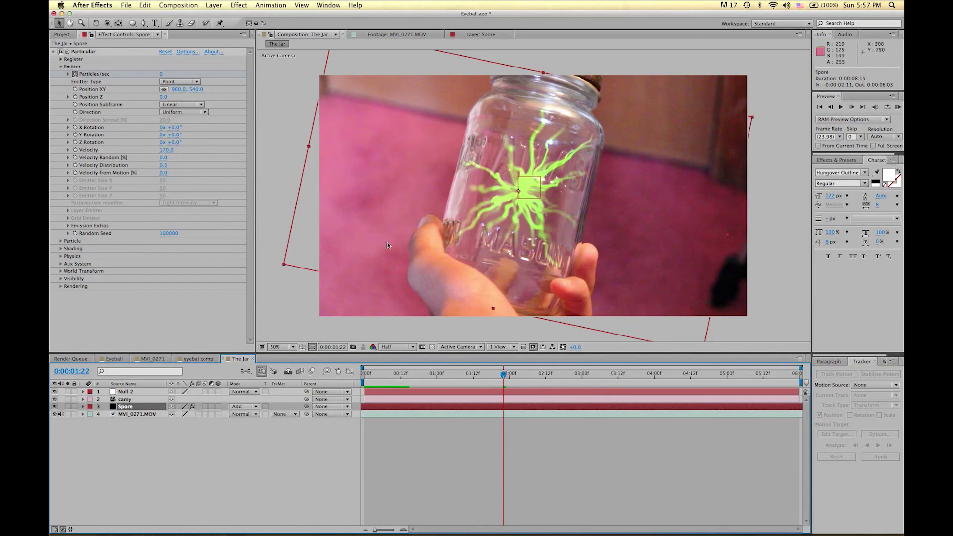
Step: Select the MVI_0271.MOV footage layer in The Jar composition
click(135, 391)
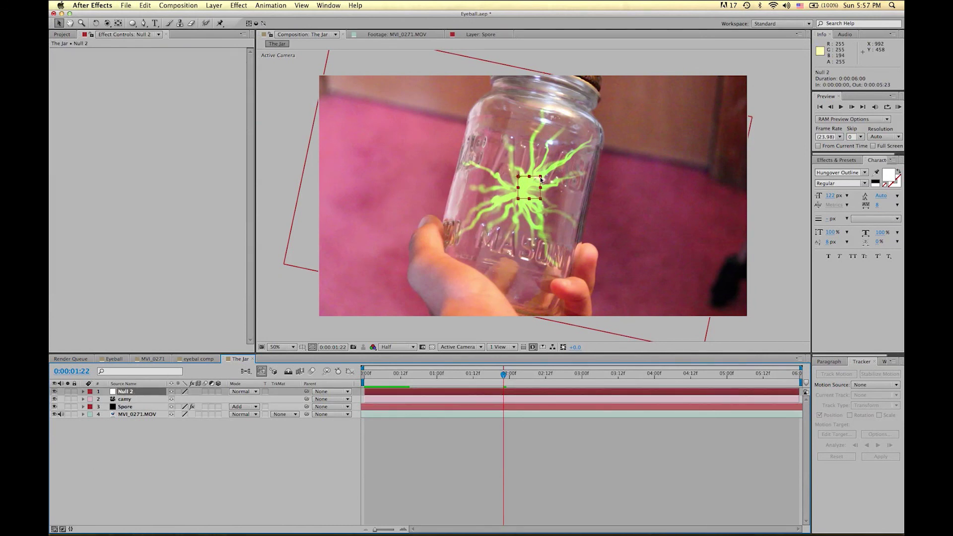
click(410, 417)
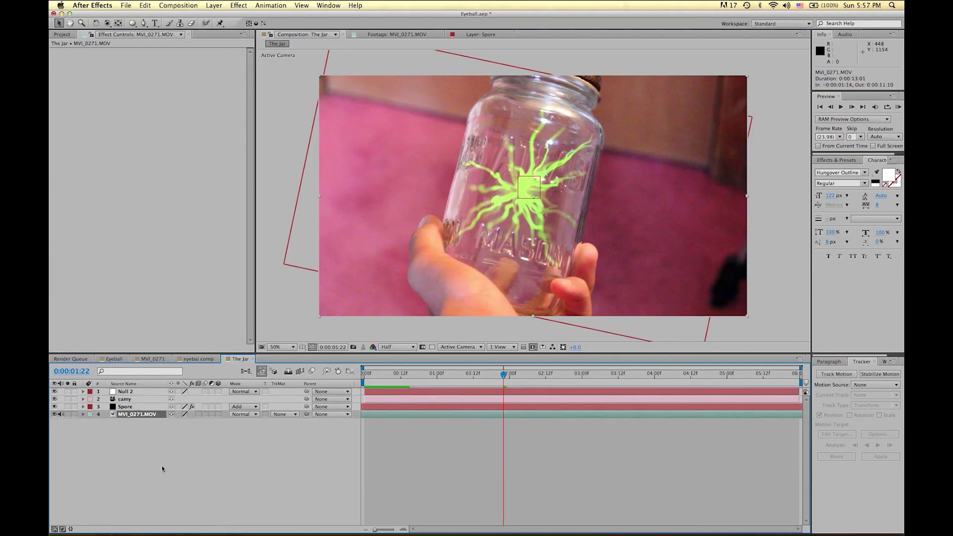